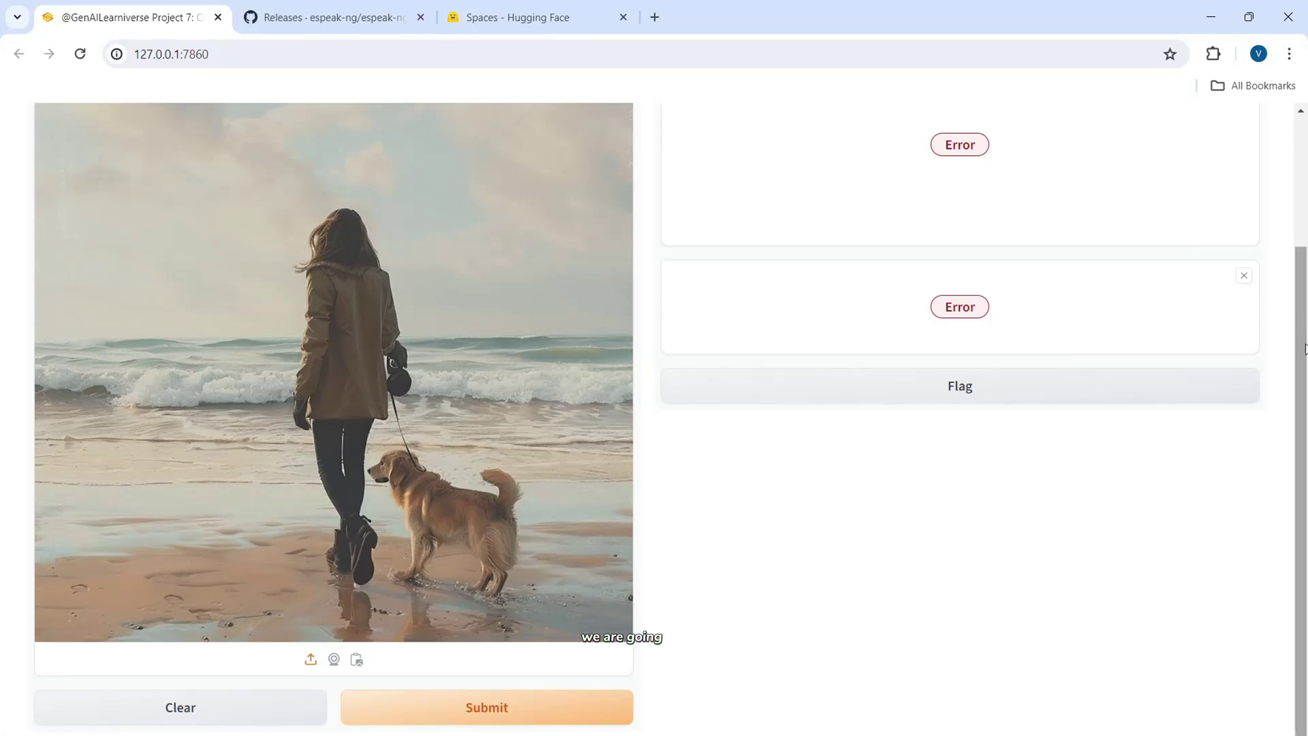
- Scroll down the Object Detector with Audio page to review both Error output panels
{"action": "mouse_move", "coordinate": [1302, 361]}
{"action": "left_mouse_down"}
{"action": "mouse_move", "coordinate": [1305, 238]}
{"action": "mouse_move", "coordinate": [1306, 359]}
{"action": "left_mouse_up"}
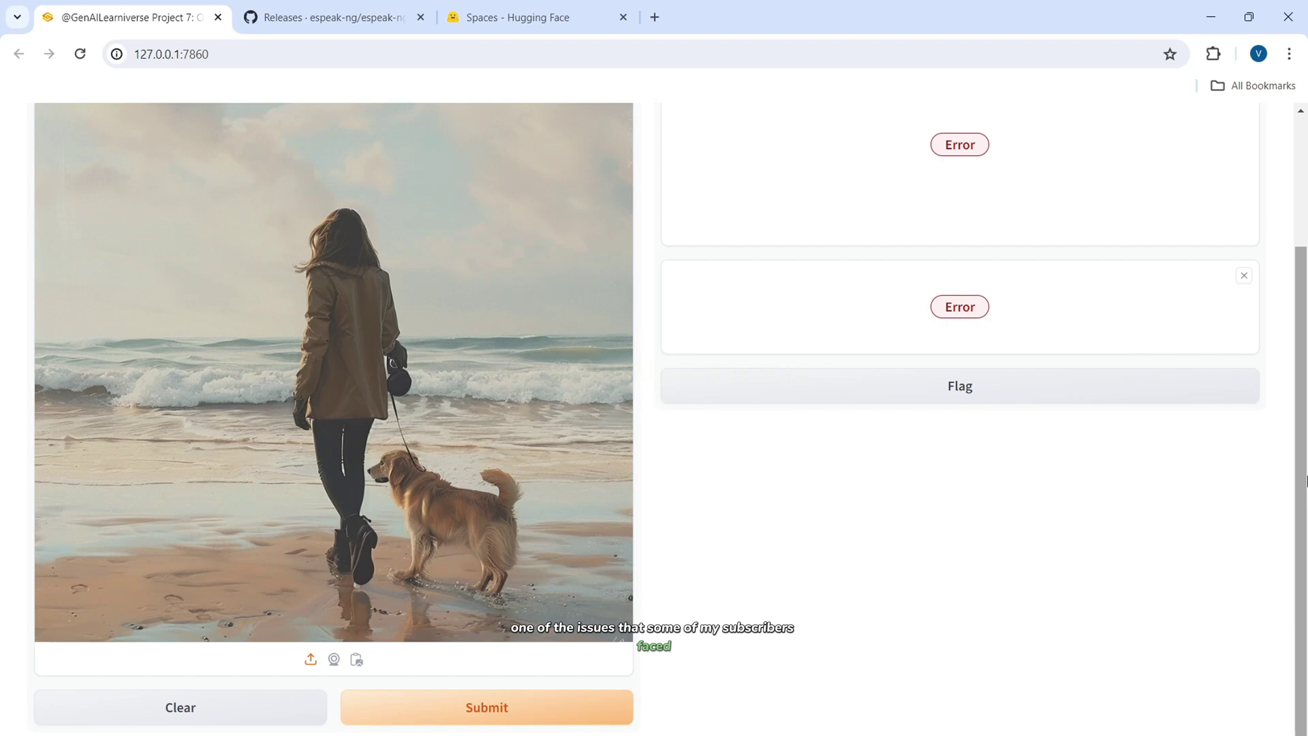
{"action": "left_click_drag", "start_coordinate": [1305, 485], "coordinate": [1306, 273]}
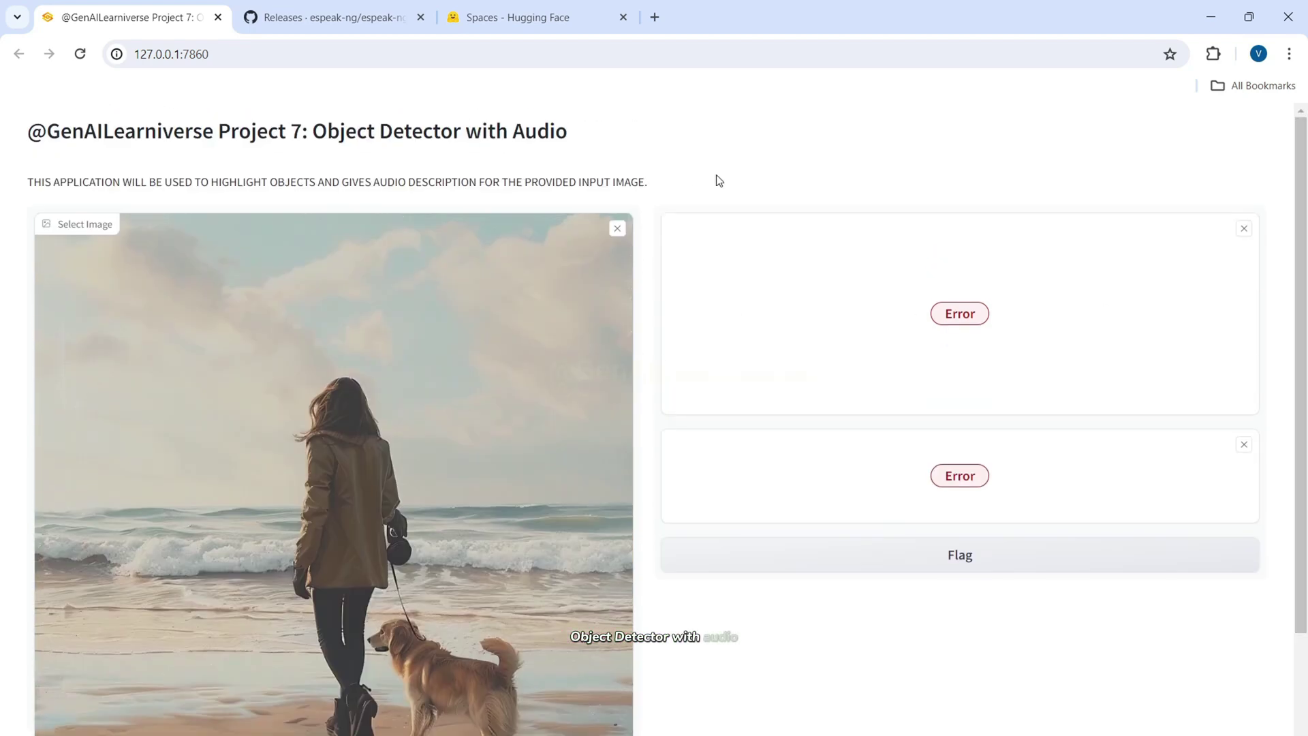
{"action": "scroll", "coordinate": [1305, 223], "scroll_direction": "down", "scroll_amount": 2}
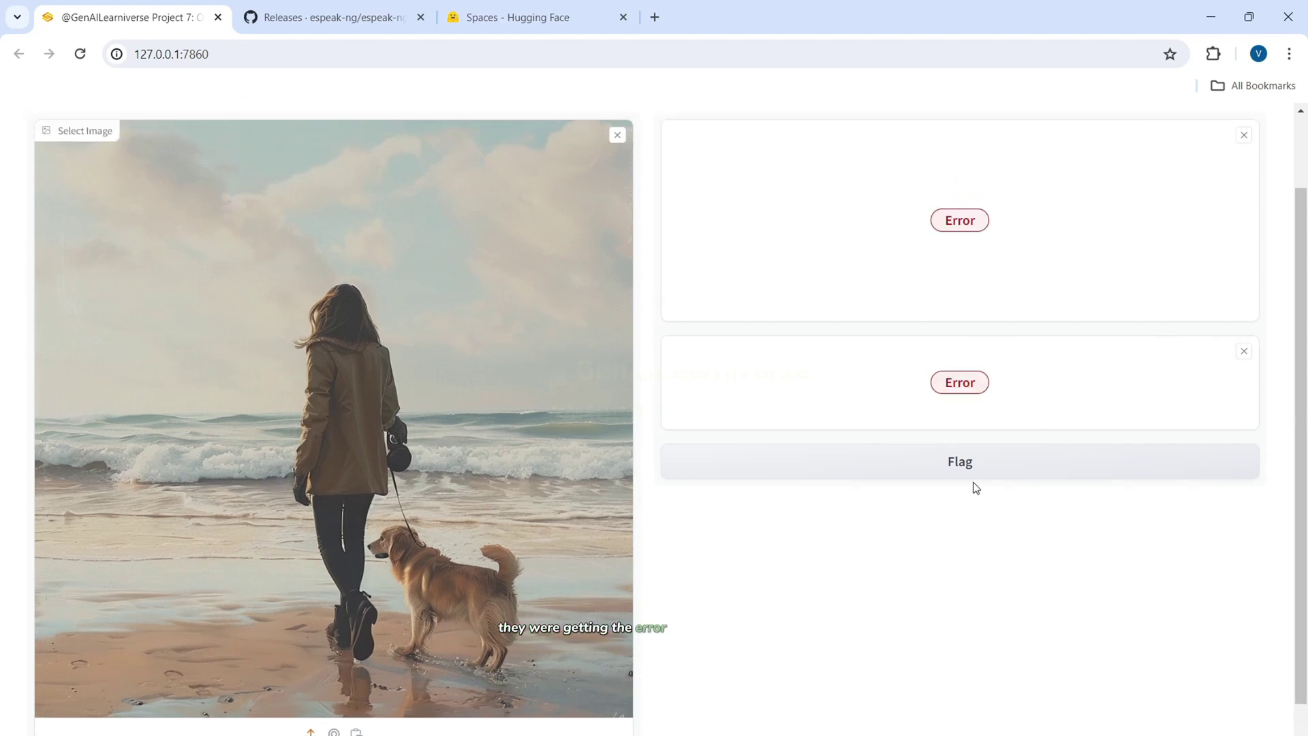
- In PyCharm's Run console, highlight the final traceback lines saying espeak is not installed
{"action": "key", "text": "alt+Tab"}
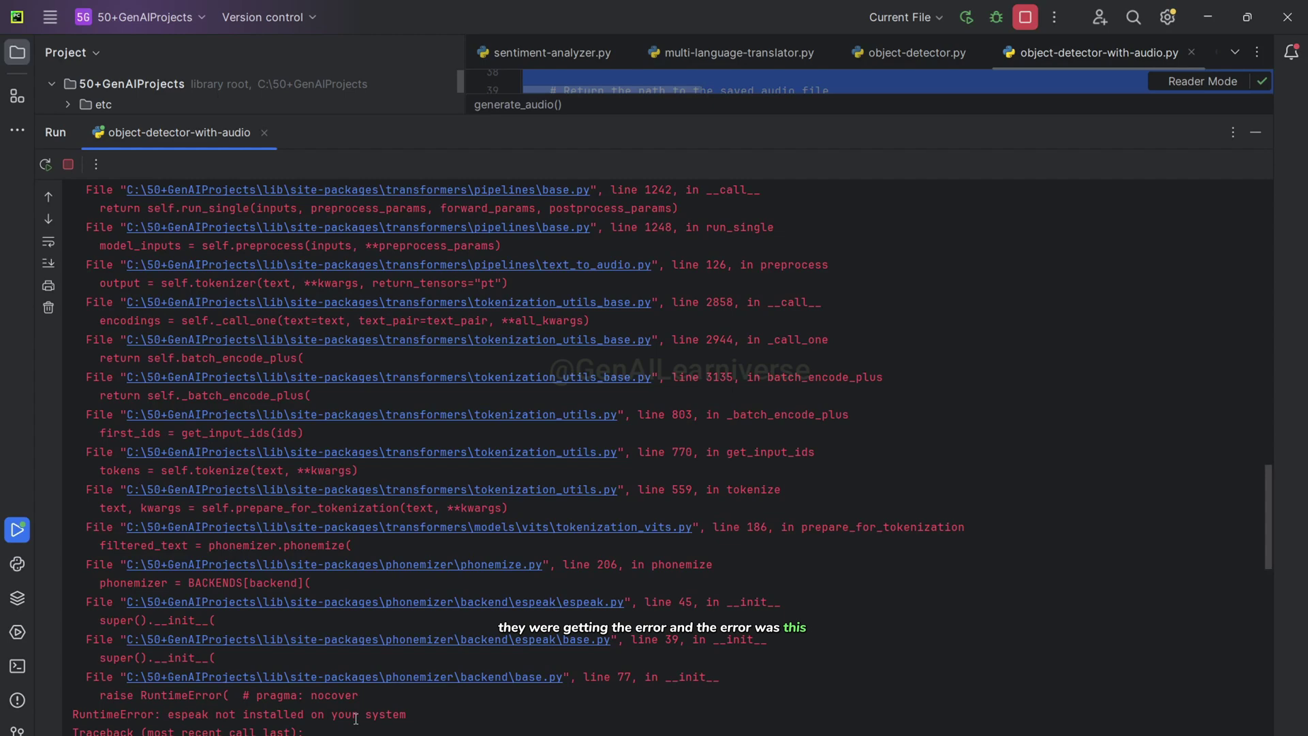
{"action": "left_click_drag", "start_coordinate": [1265, 493], "coordinate": [1286, 701]}
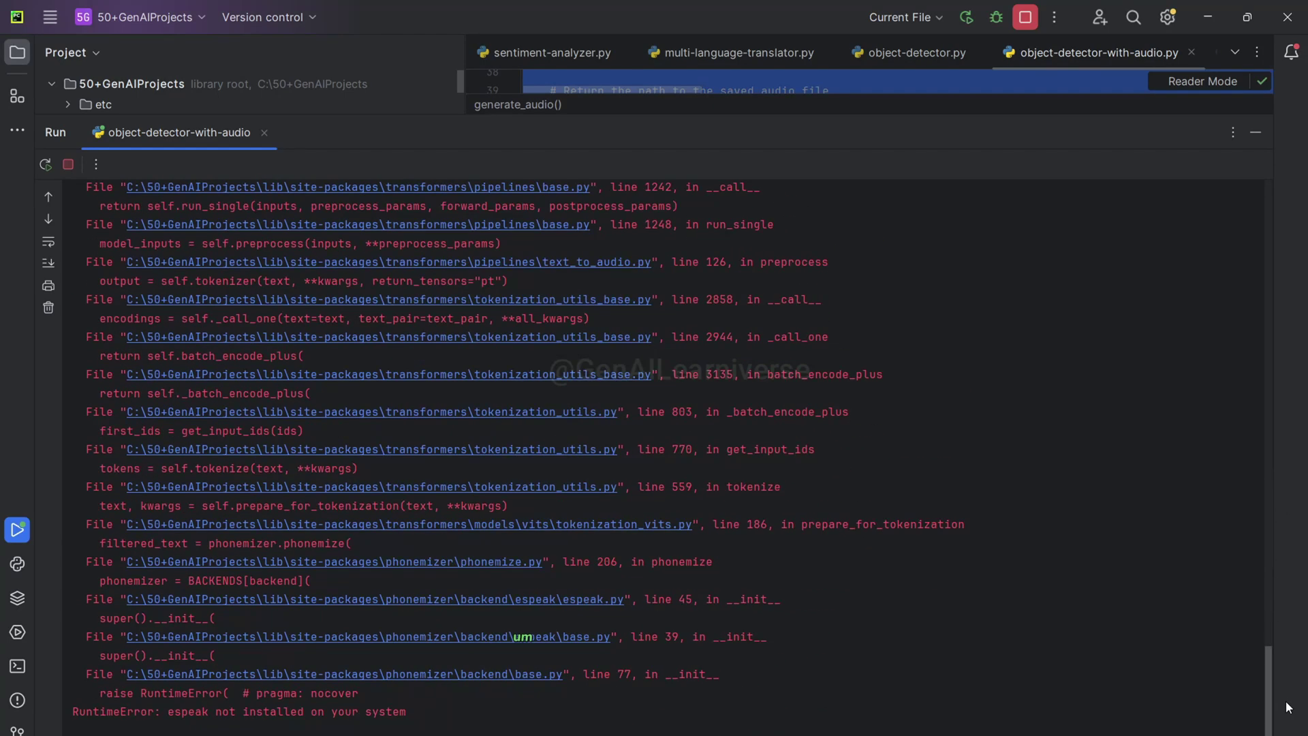
{"action": "left_click_drag", "start_coordinate": [170, 711], "coordinate": [76, 693]}
{"action": "left_click", "coordinate": [425, 709]}
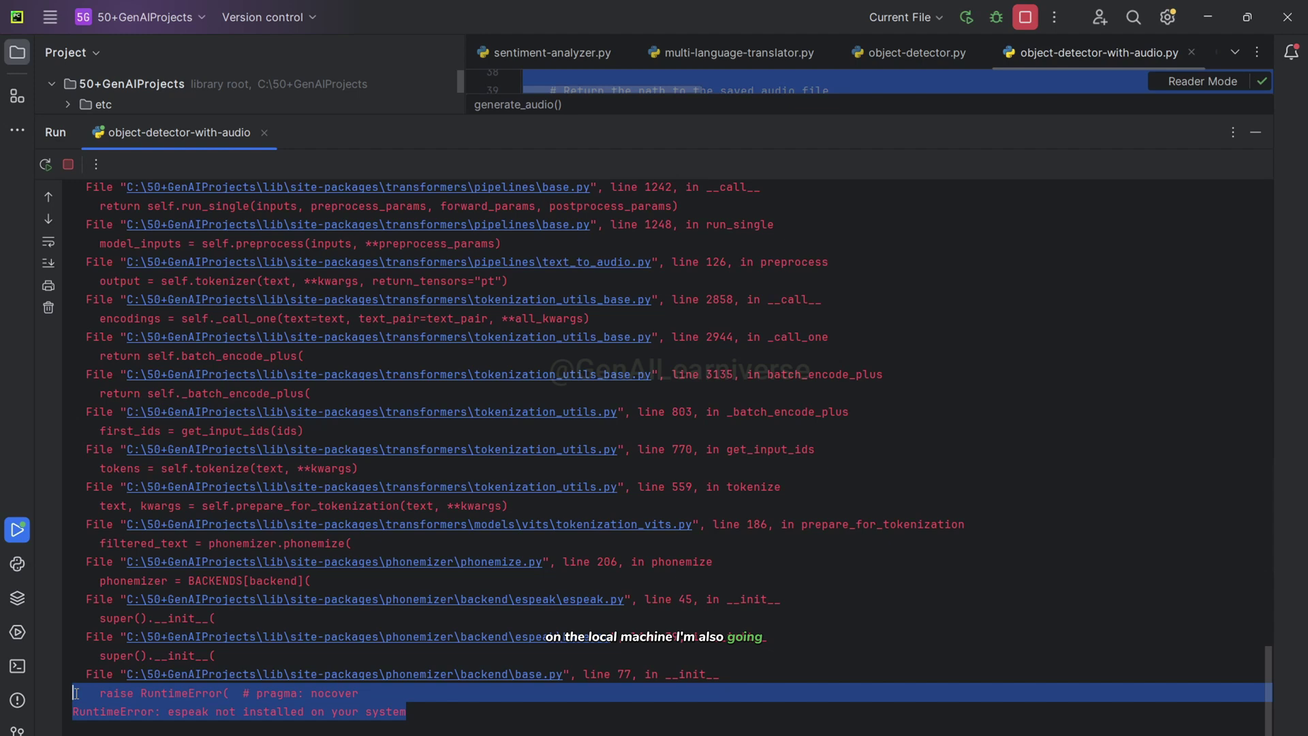
{"action": "left_click", "coordinate": [436, 711]}
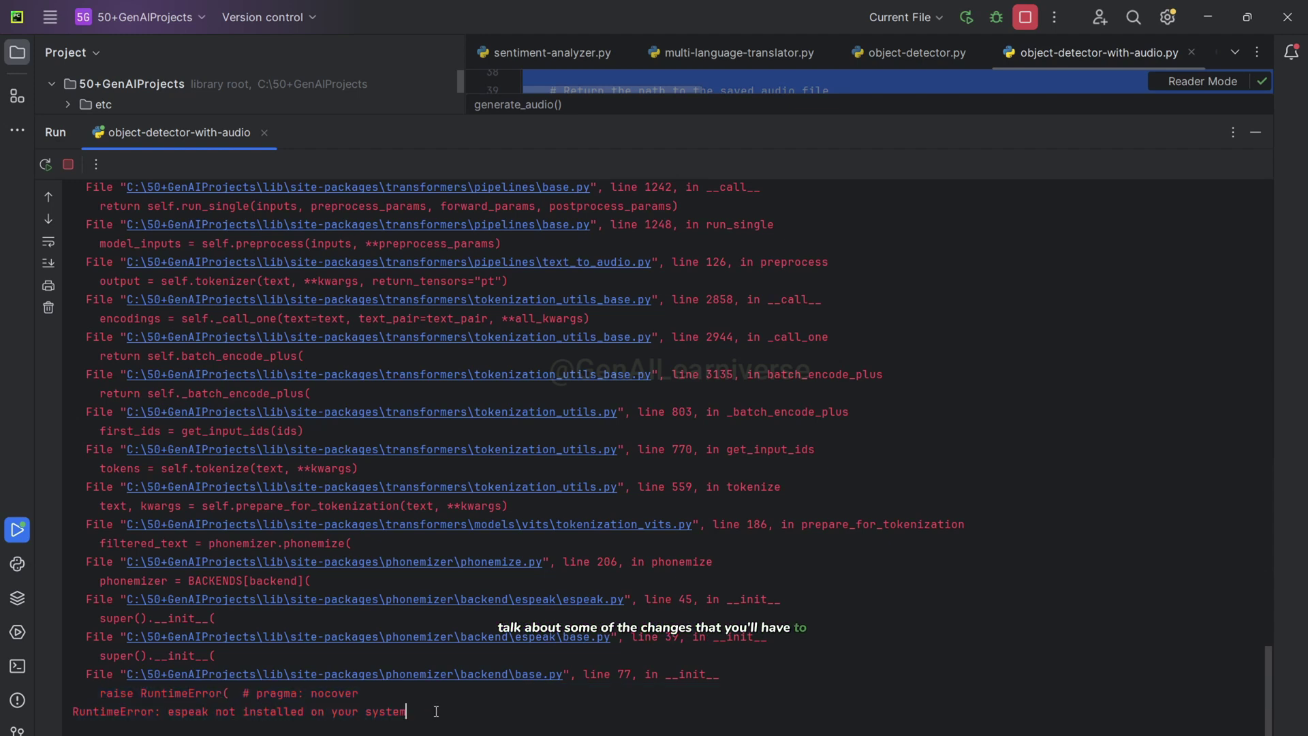
{"action": "left_click_drag", "start_coordinate": [436, 712], "coordinate": [78, 693]}
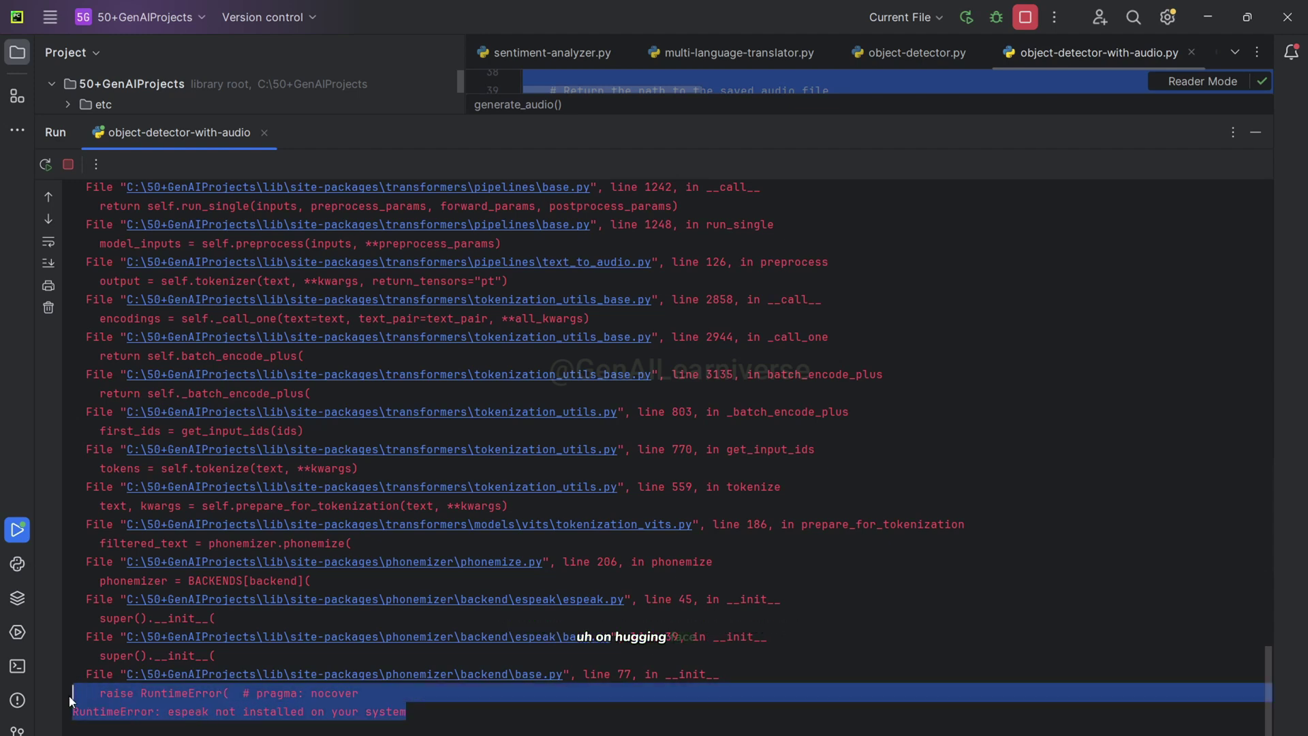
{"action": "left_click", "coordinate": [434, 714]}
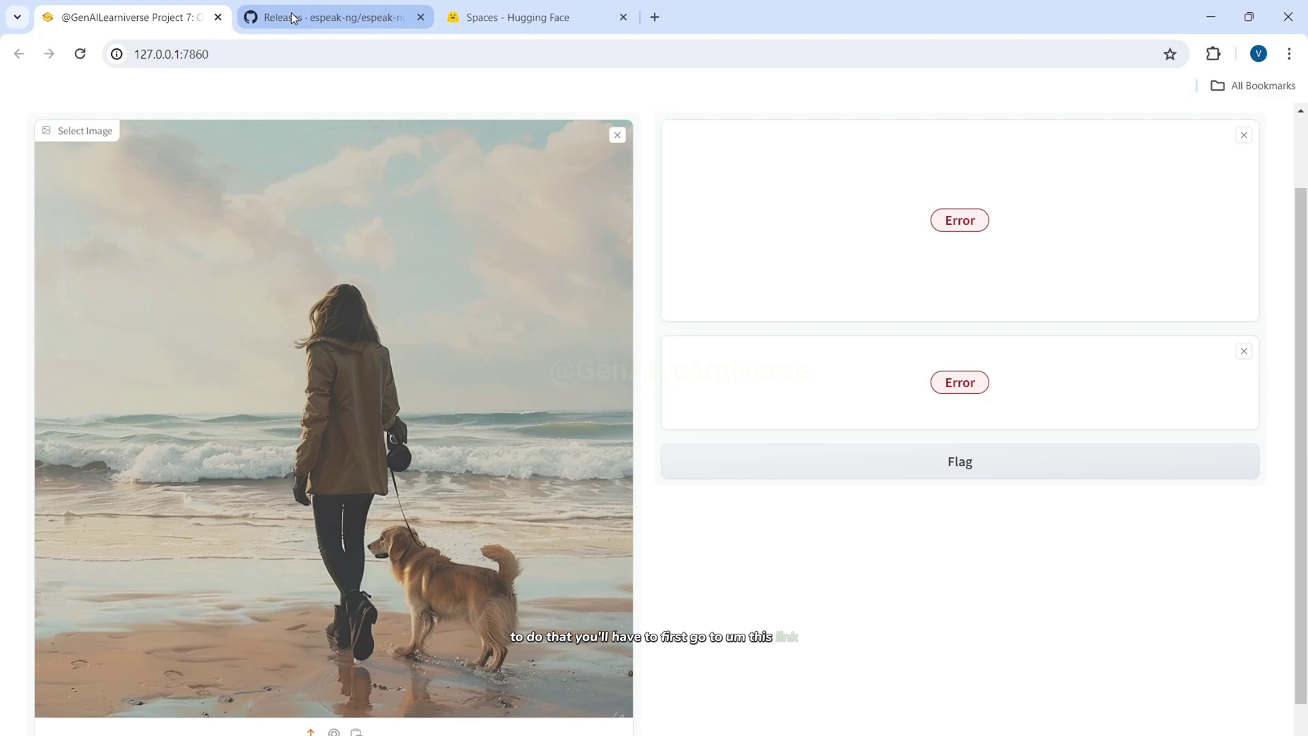
- Open the espeak-ng Releases tab, check its address, and scroll toward the 1.51 assets
{"action": "left_click", "coordinate": [294, 17]}
{"action": "left_click", "coordinate": [391, 53]}
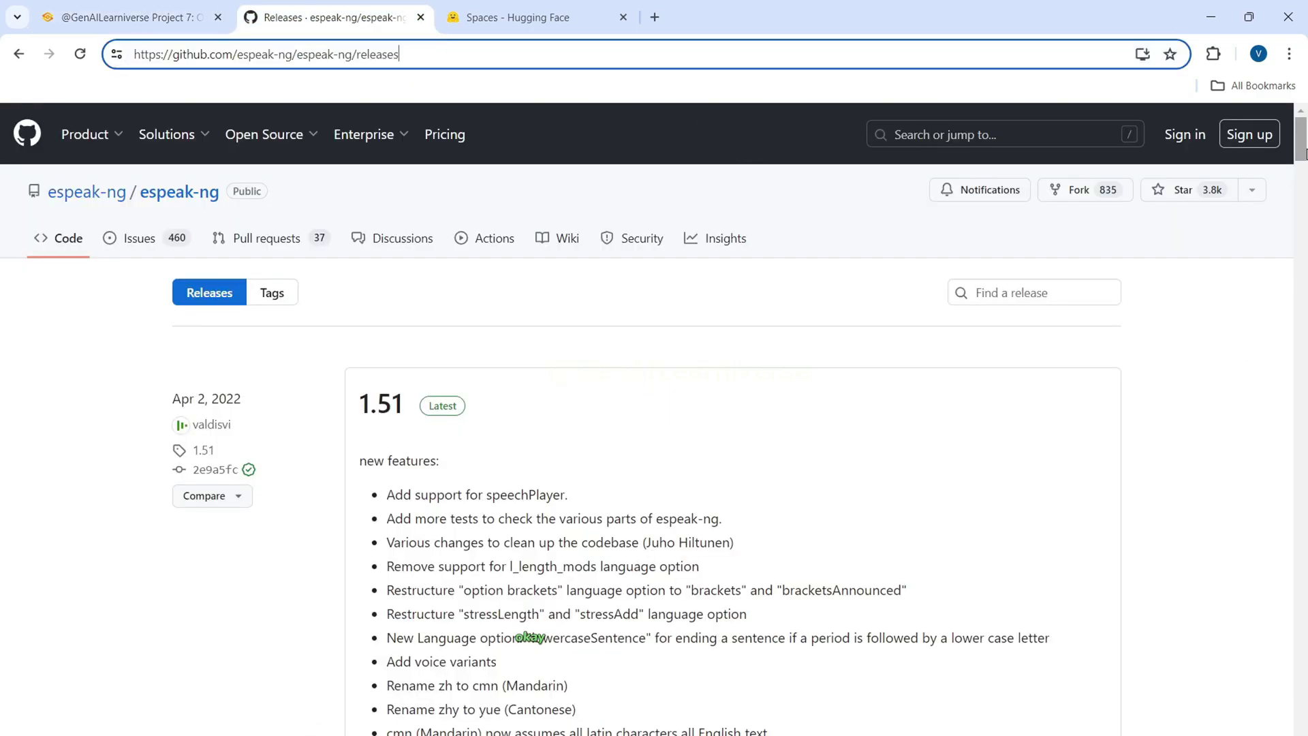
{"action": "left_click", "coordinate": [1301, 148]}
{"action": "left_click_drag", "start_coordinate": [1301, 148], "coordinate": [1257, 289]}
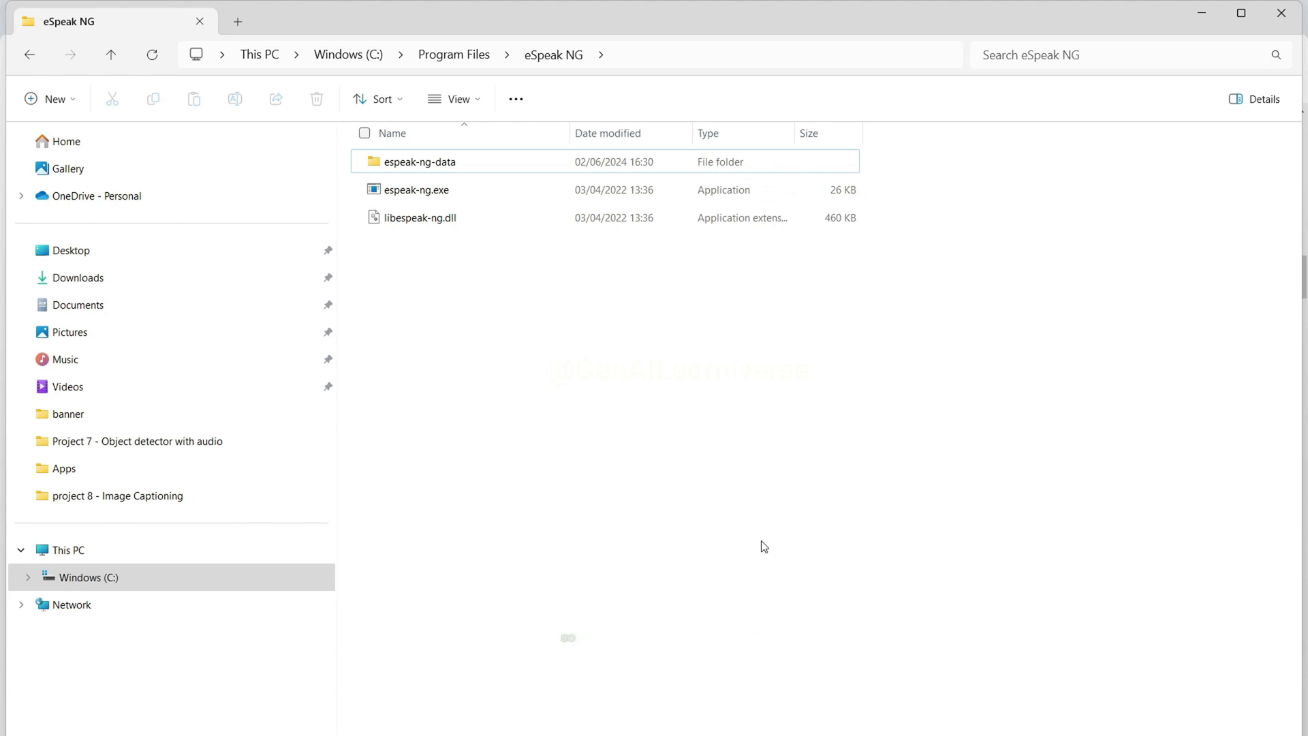
- Search 'env' to open System Properties and bring up its Environment Variables dialog
{"action": "key", "text": "super+s"}
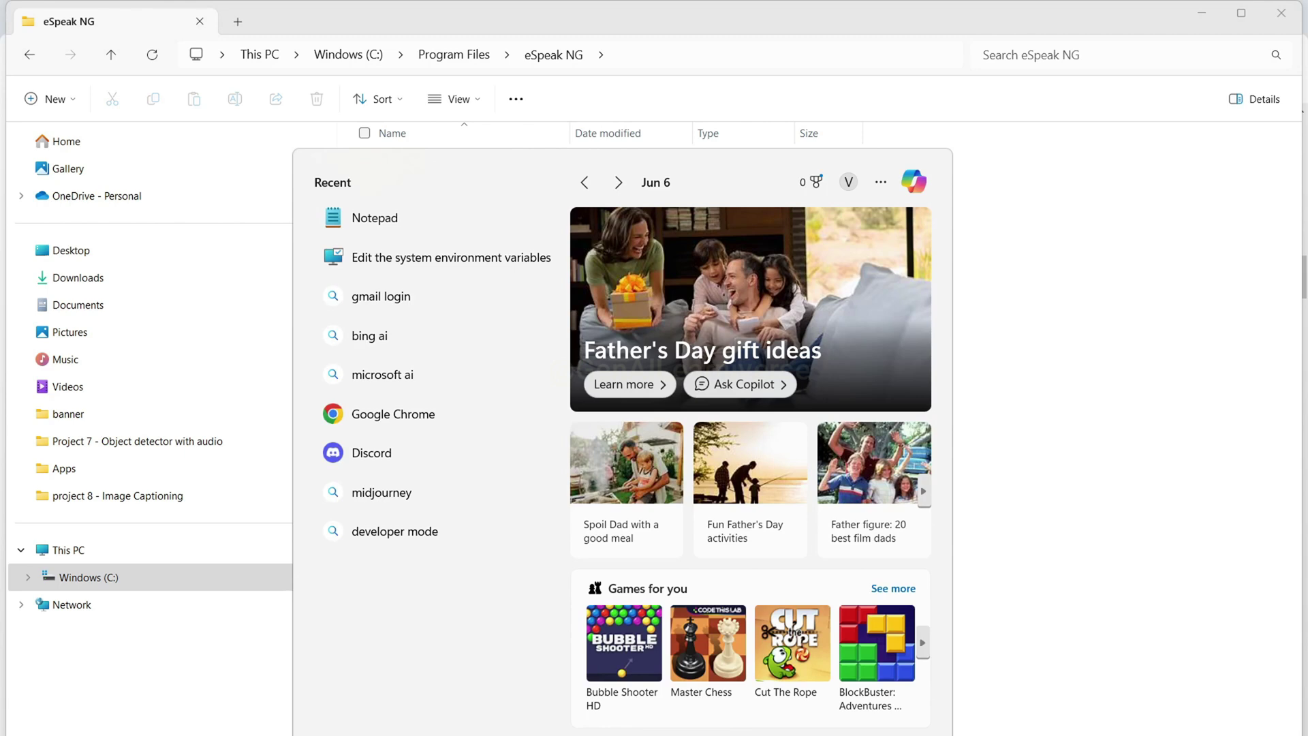
{"action": "type", "text": "env"}
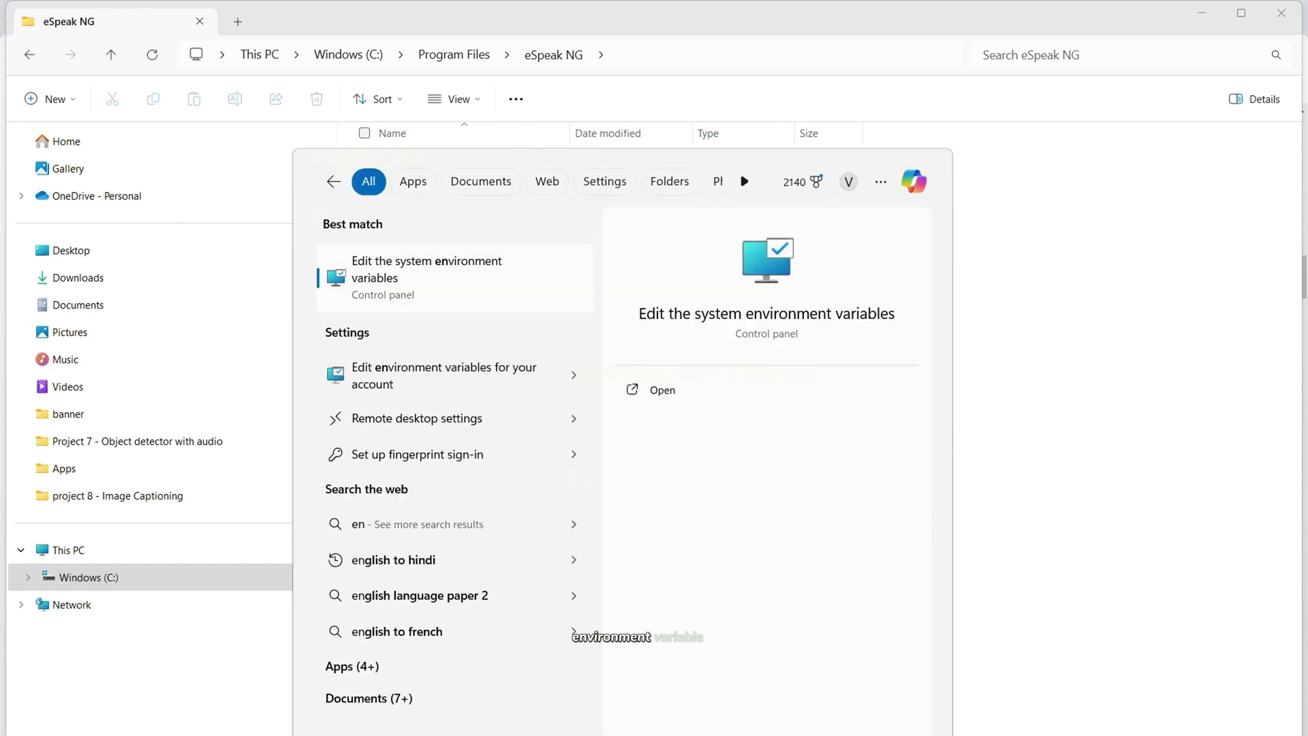
{"action": "left_click", "coordinate": [426, 272]}
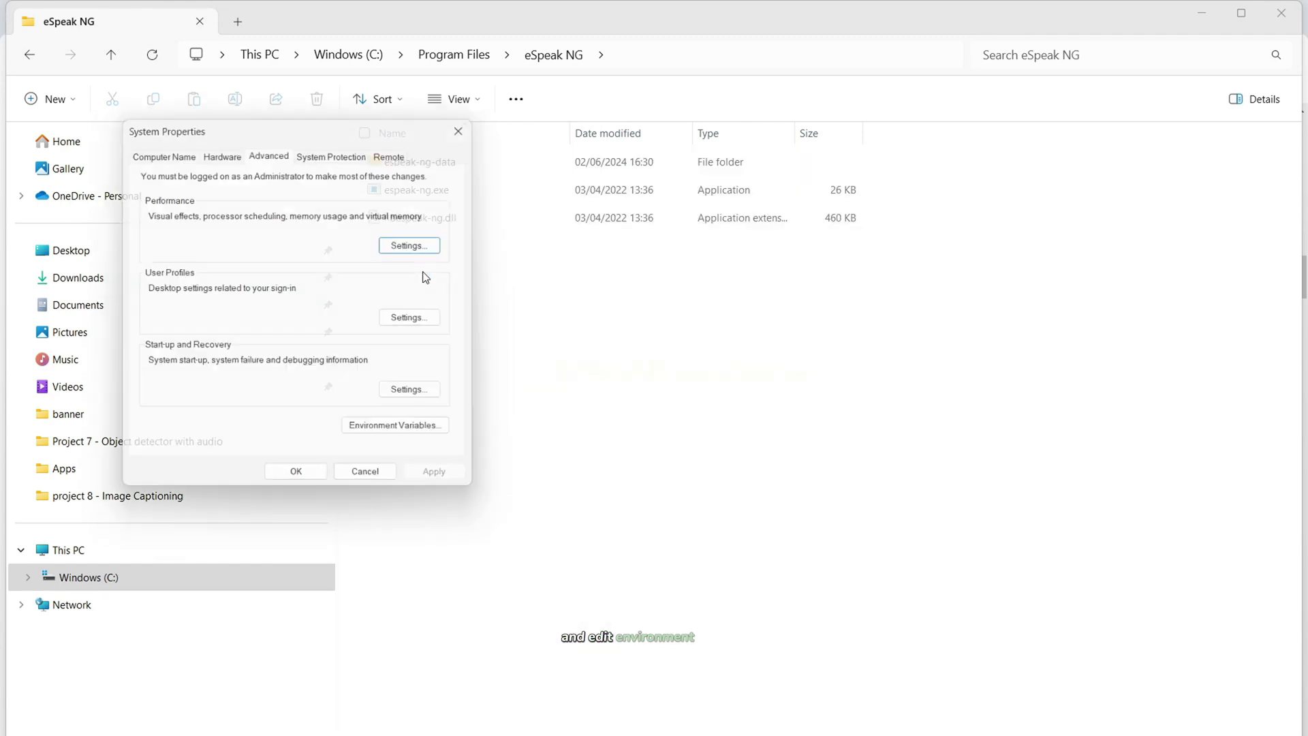
{"action": "left_click", "coordinate": [396, 441]}
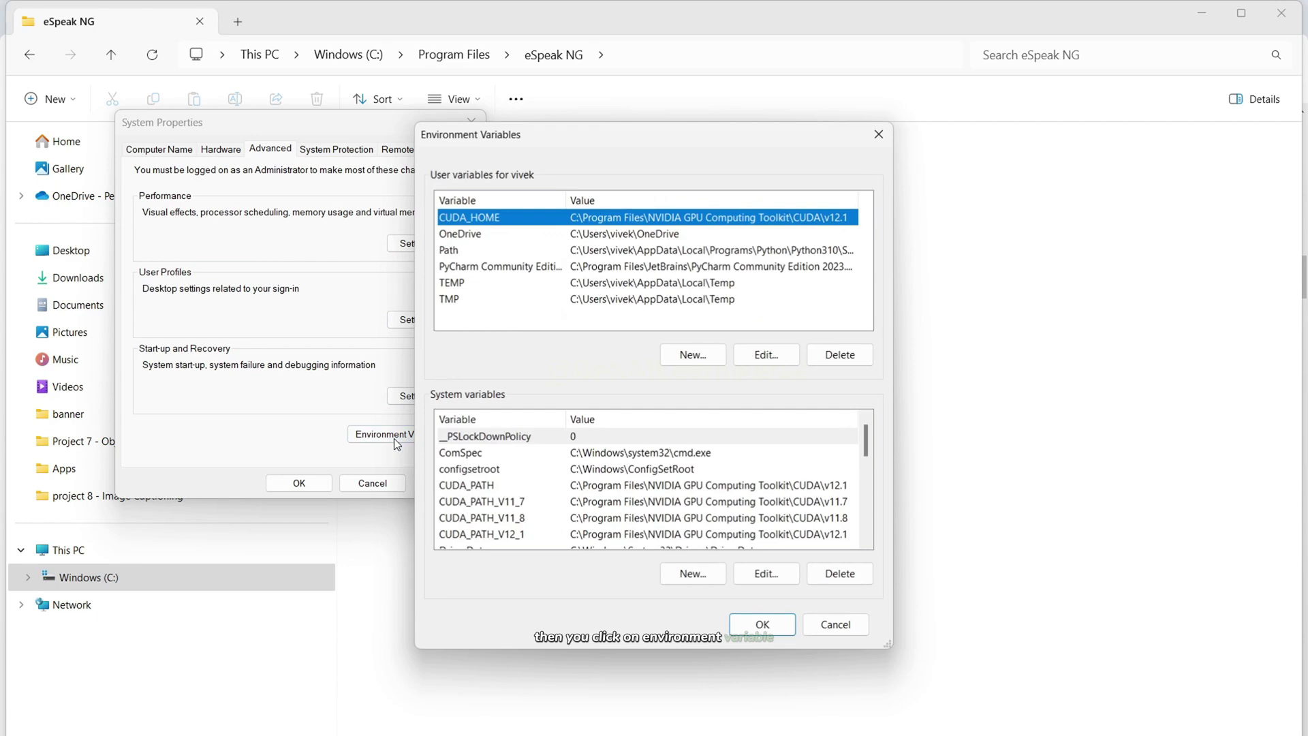
- Add system variable PHONEMIZER_ESPEAK_PATH set to c:\Program Files\eSpeak NG, copied from espeak.docx
{"action": "left_click", "coordinate": [702, 574]}
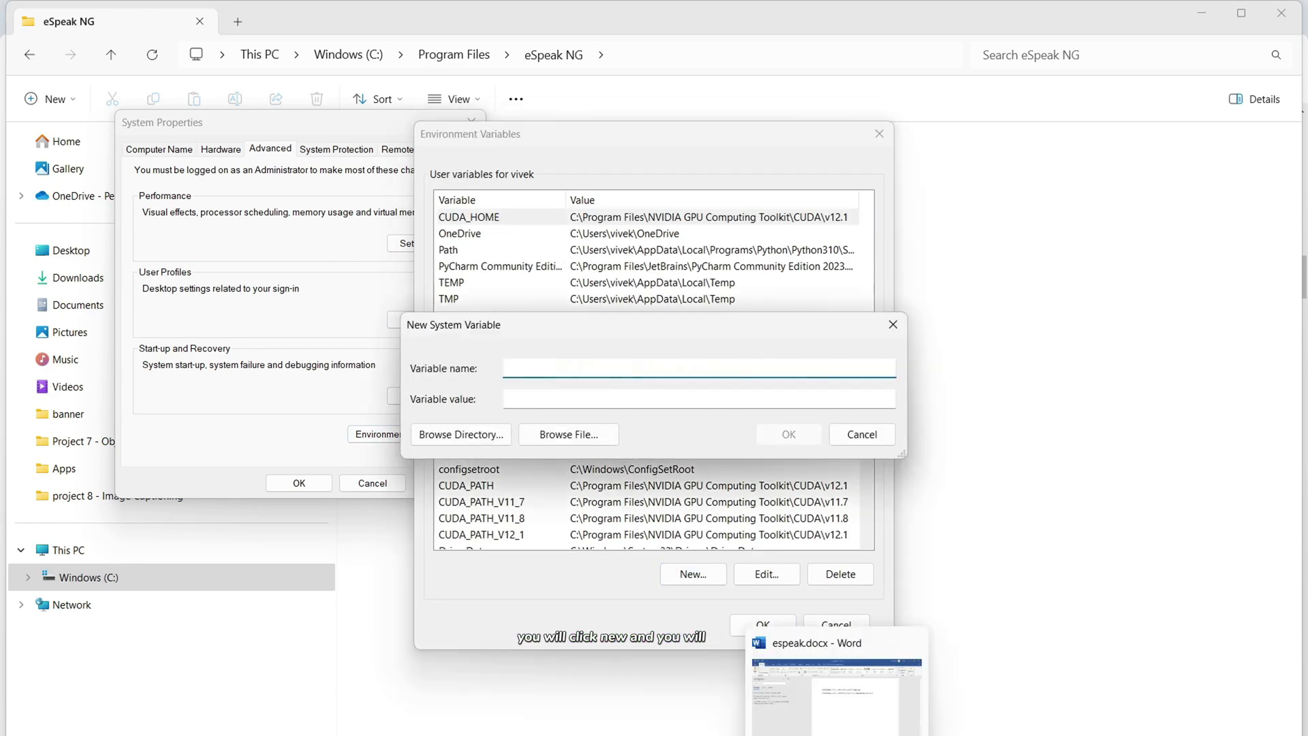
{"action": "left_click", "coordinate": [829, 682]}
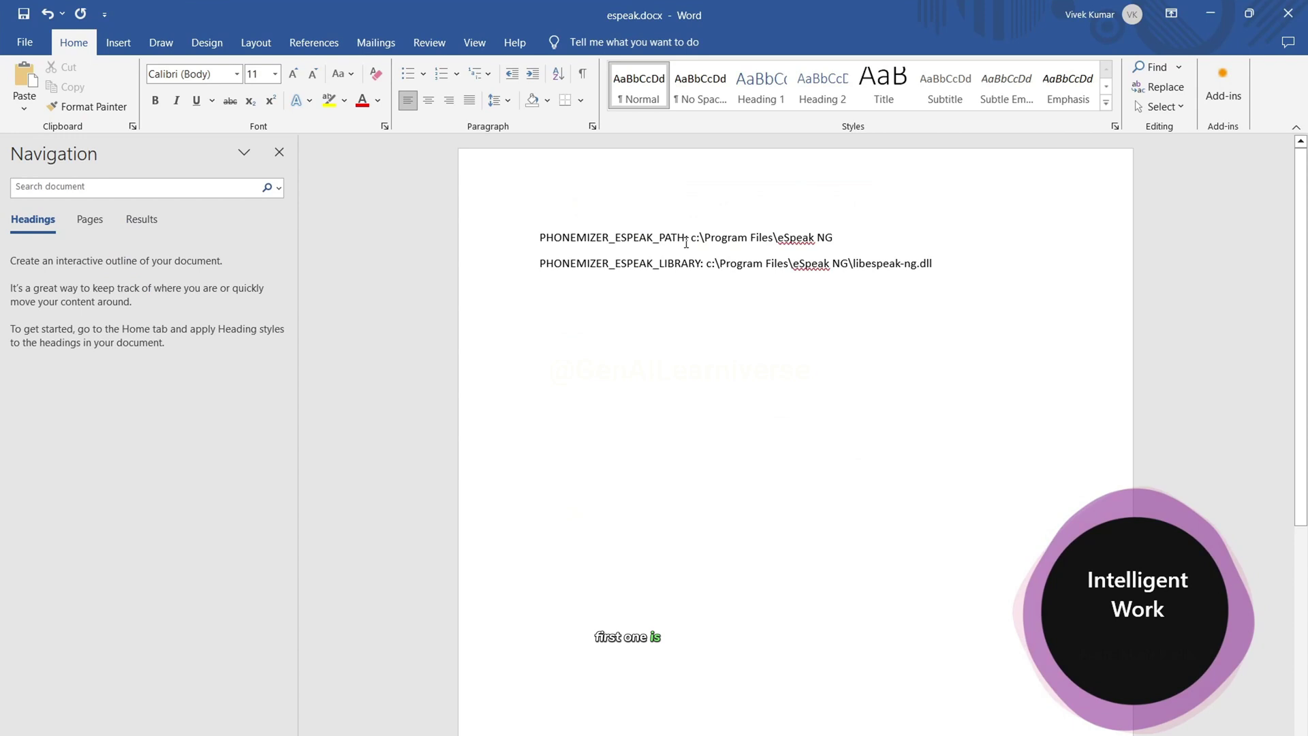
{"action": "left_click_drag", "start_coordinate": [684, 237], "coordinate": [540, 240]}
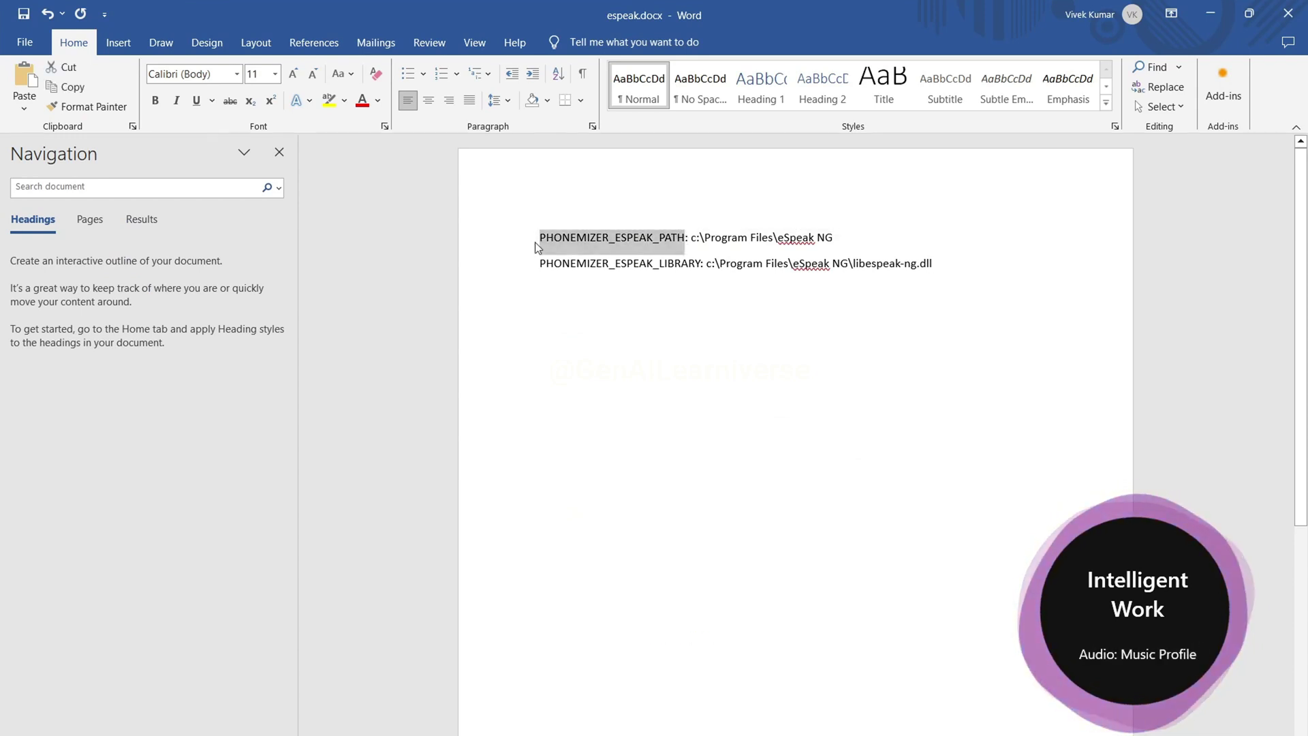
{"action": "key", "text": "ctrl+c"}
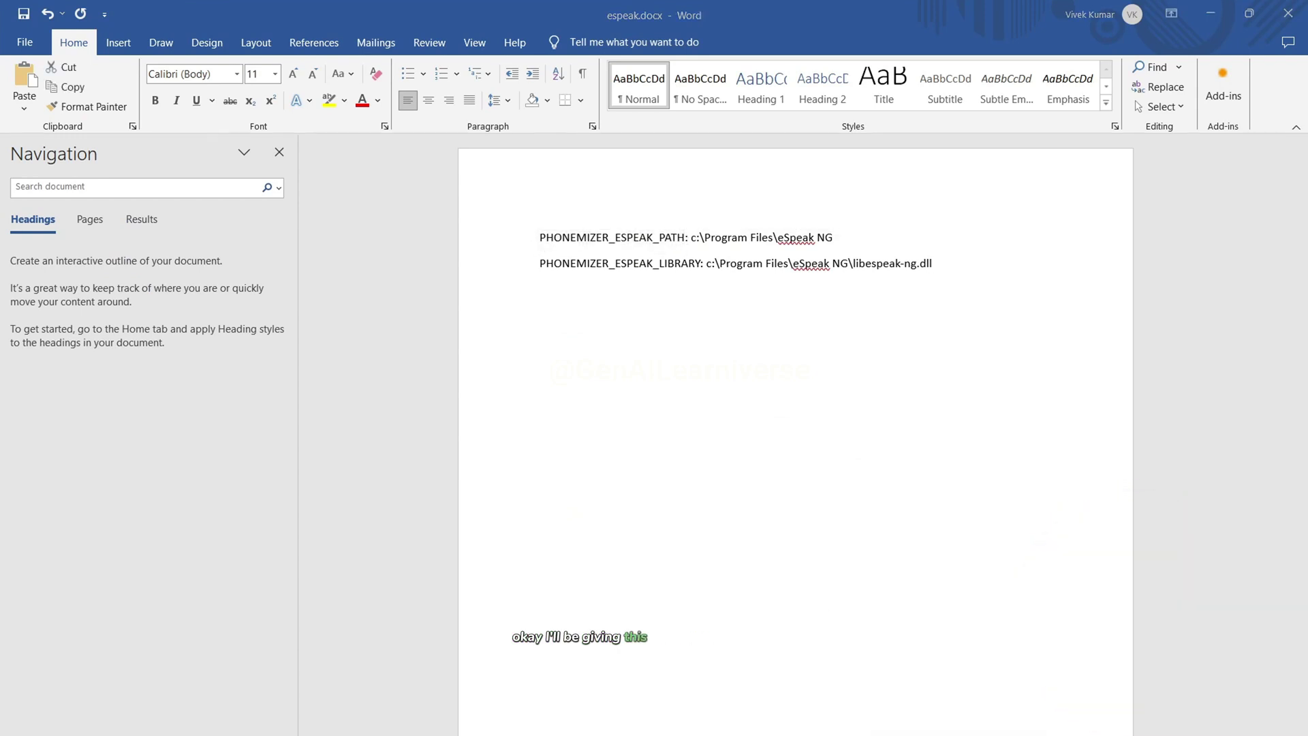
{"action": "key", "text": "alt+Tab"}
{"action": "key", "text": "ctrl+v"}
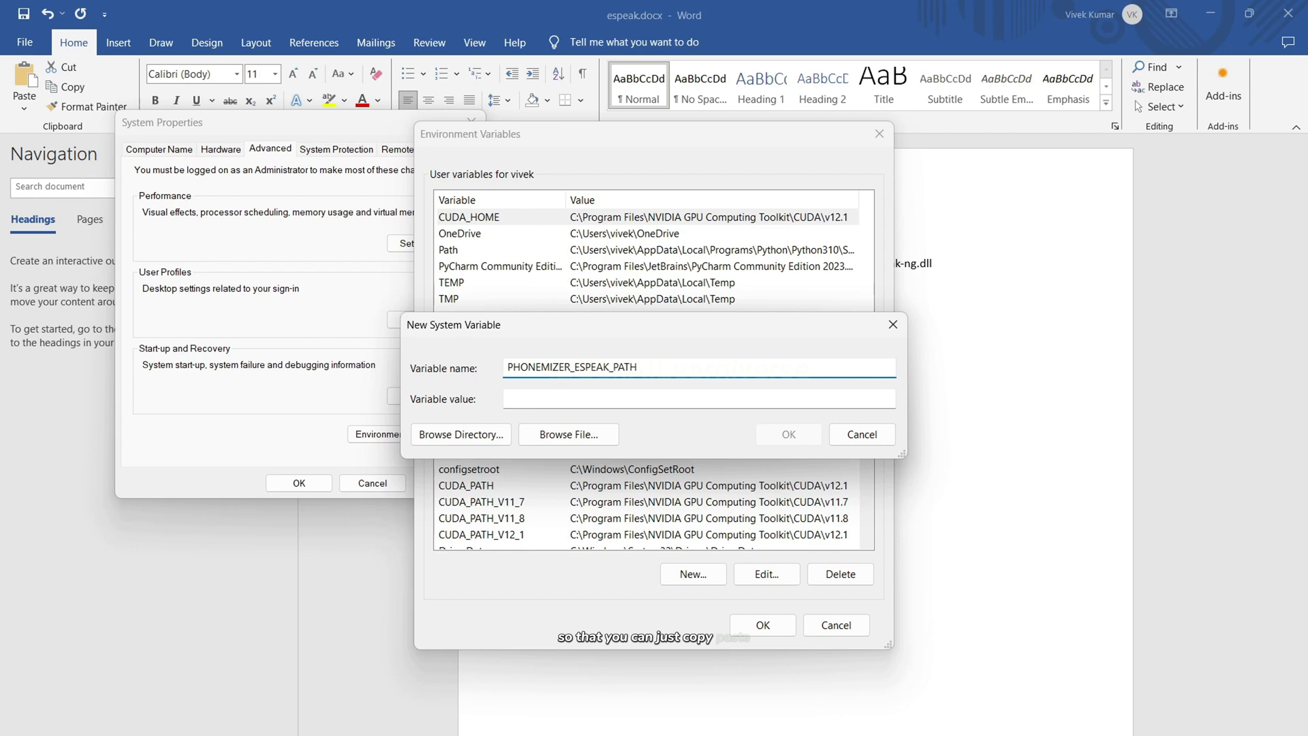
{"action": "key", "text": "alt+Tab"}
{"action": "left_click_drag", "start_coordinate": [836, 234], "coordinate": [692, 240]}
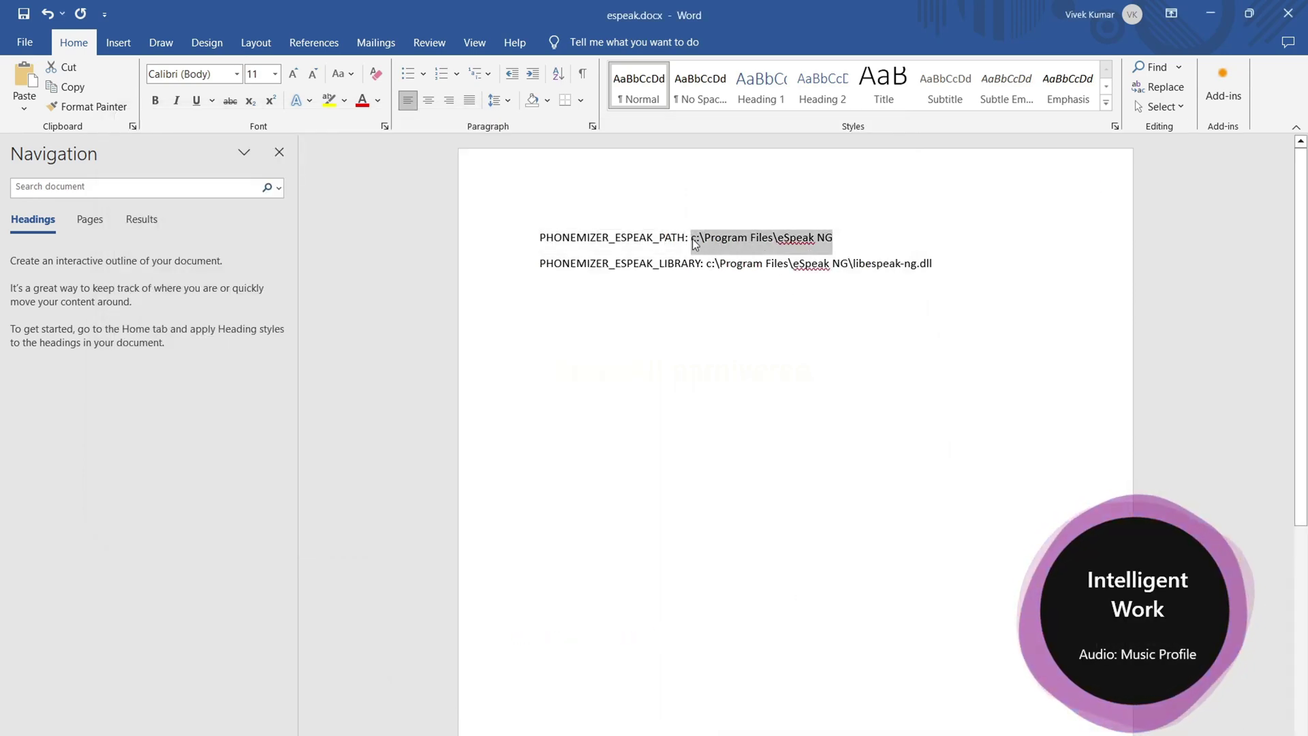
{"action": "key", "text": "ctrl+c"}
{"action": "key", "text": "alt+Tab"}
{"action": "key", "text": "ctrl+v"}
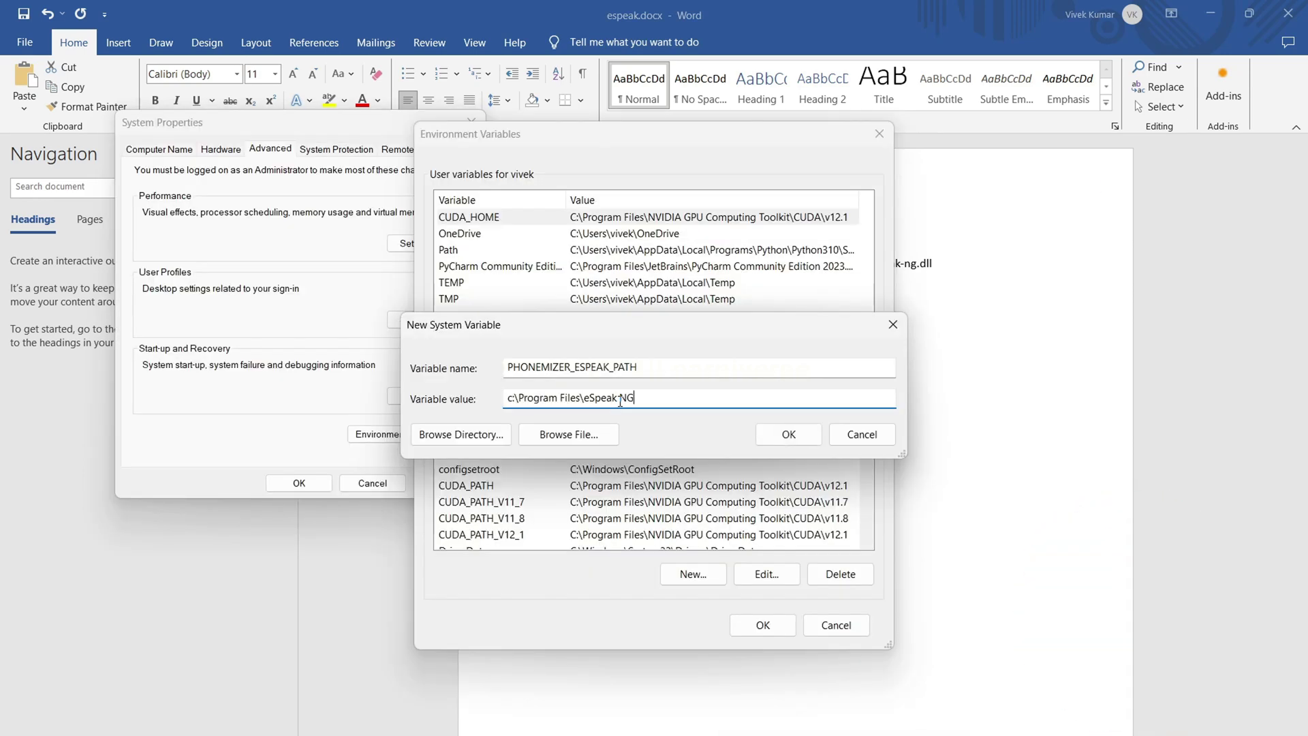
{"action": "left_click", "coordinate": [777, 439]}
- Add system variable PHONEMIZER_ESPEAK_LIBRARY pointing to libespeak-ng.dll, then confirm and close the dialogs
{"action": "left_click", "coordinate": [698, 353]}
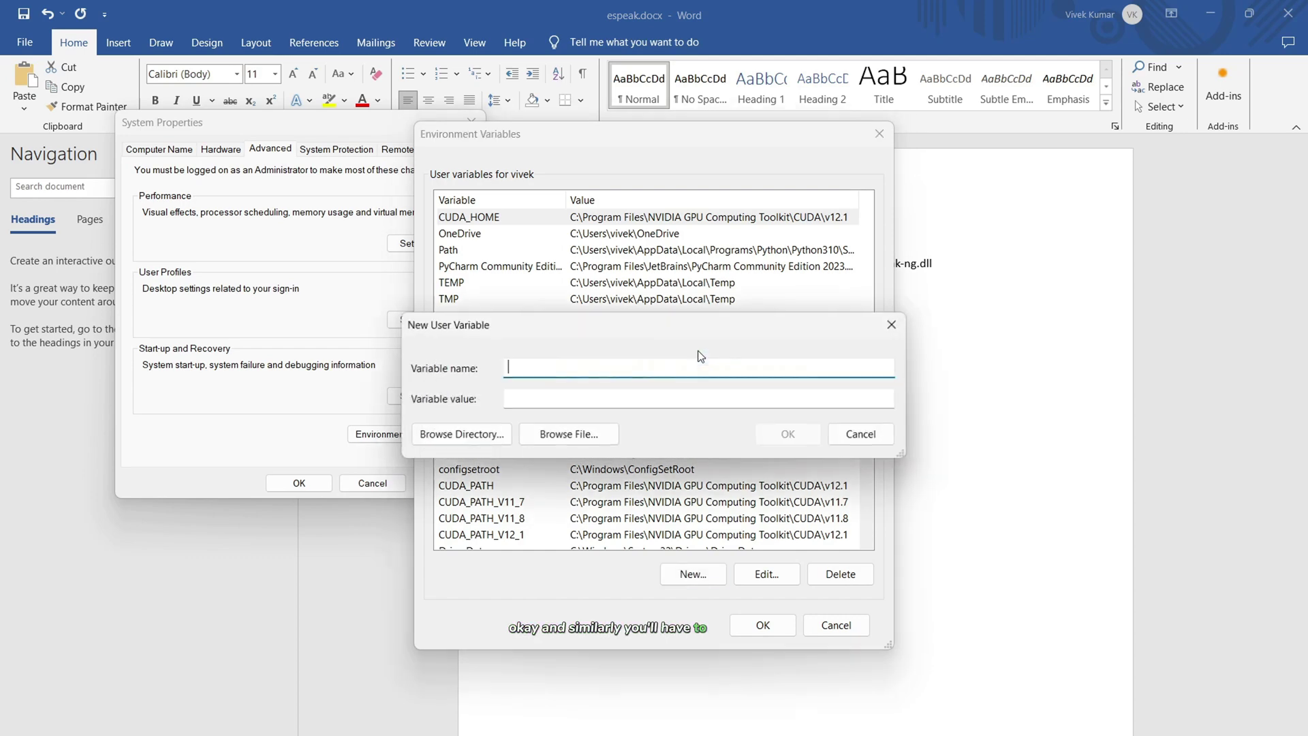
{"action": "key", "text": "Escape"}
{"action": "left_click", "coordinate": [703, 576]}
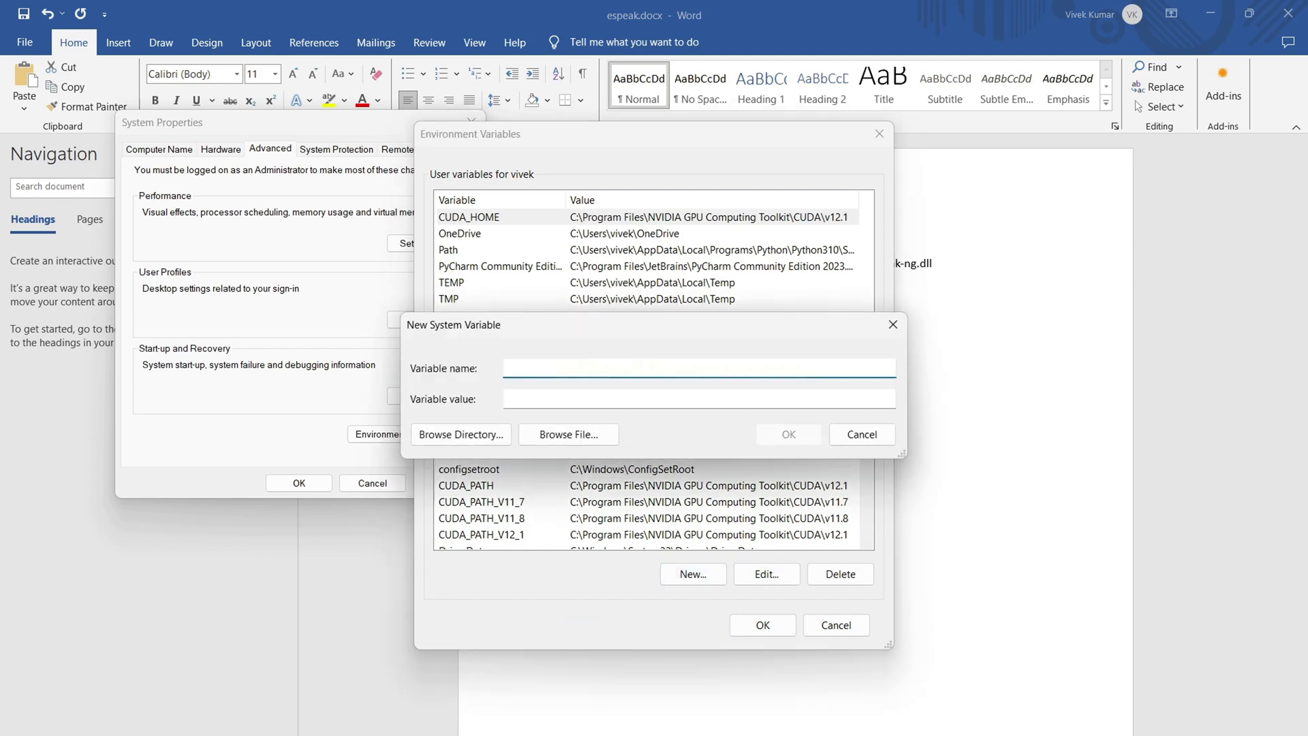
{"action": "key", "text": "alt+Tab"}
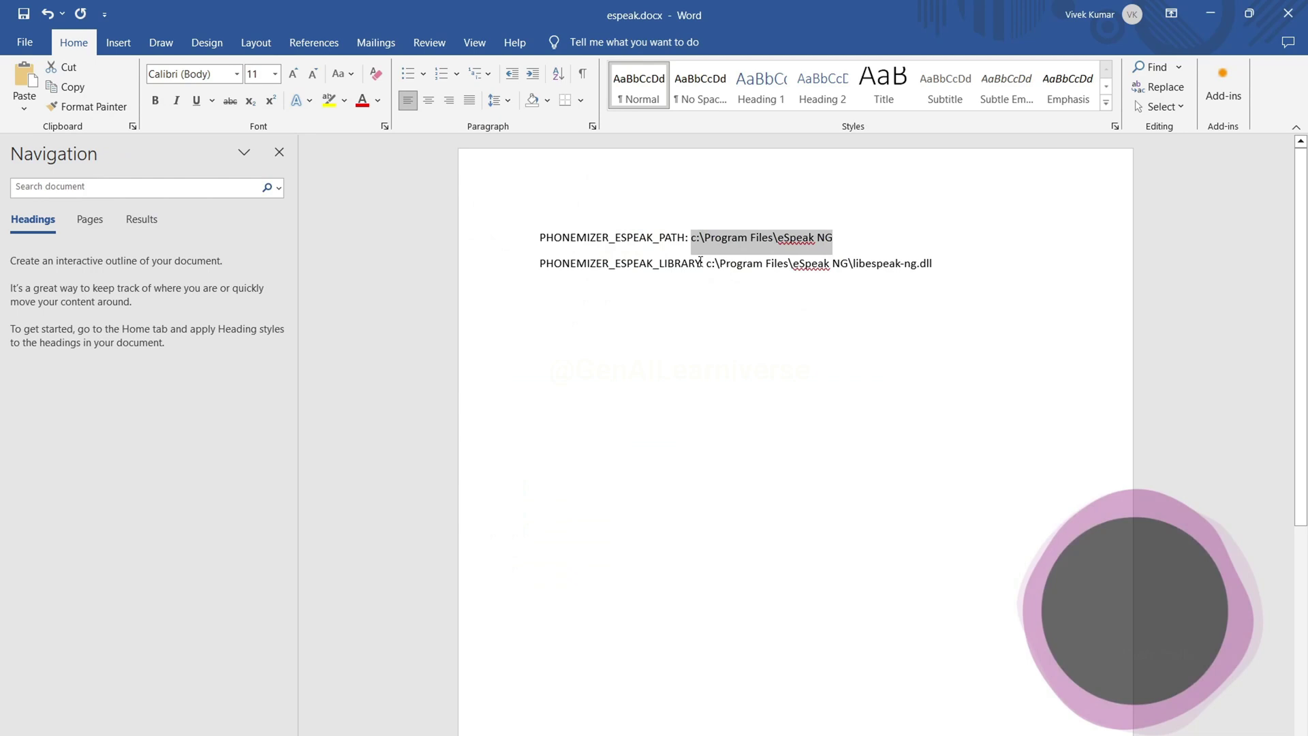
{"action": "left_click_drag", "start_coordinate": [701, 266], "coordinate": [561, 263]}
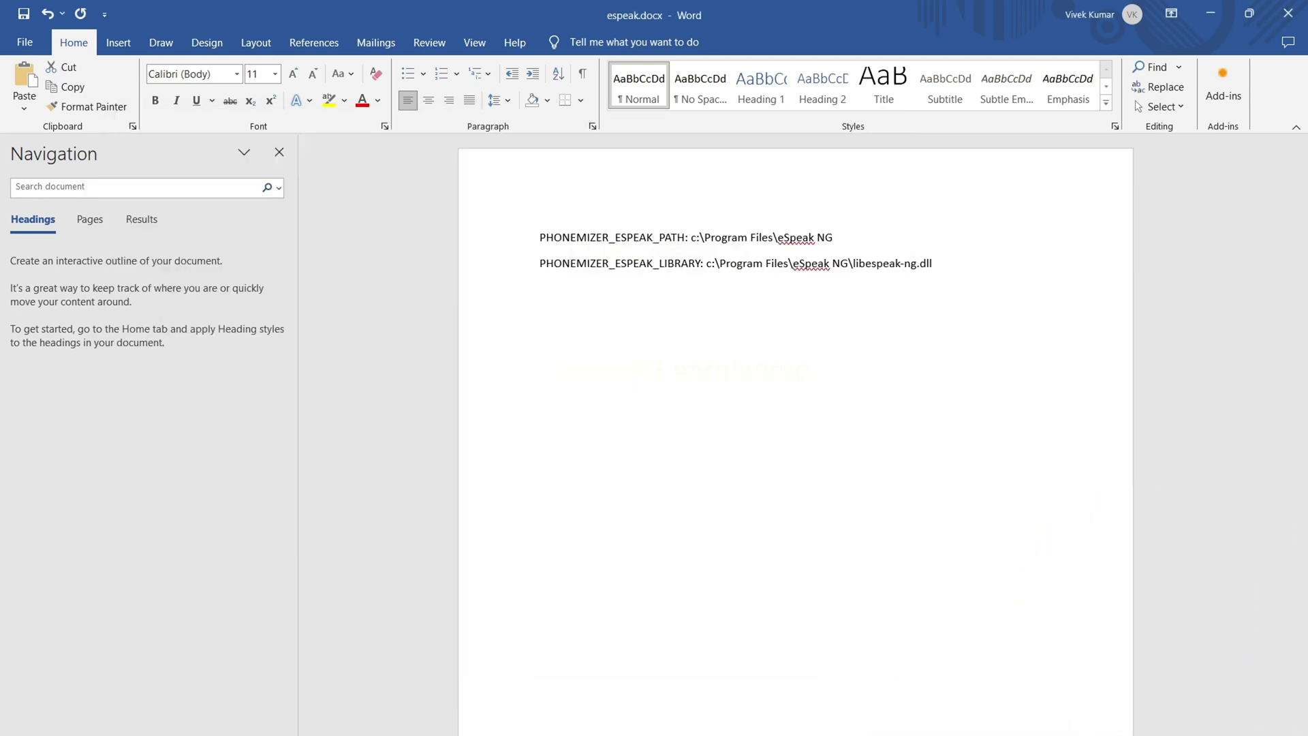
{"action": "left_click_drag", "start_coordinate": [947, 265], "coordinate": [709, 271]}
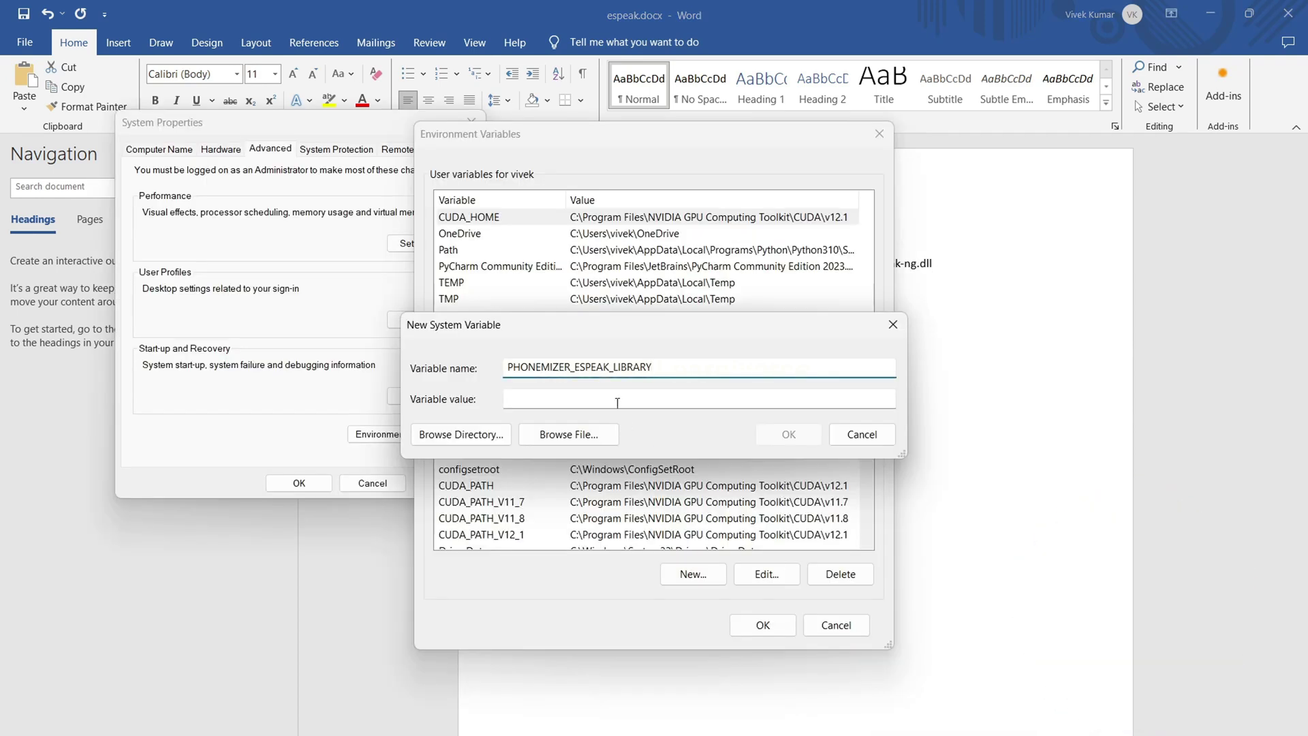
{"action": "left_click", "coordinate": [616, 398]}
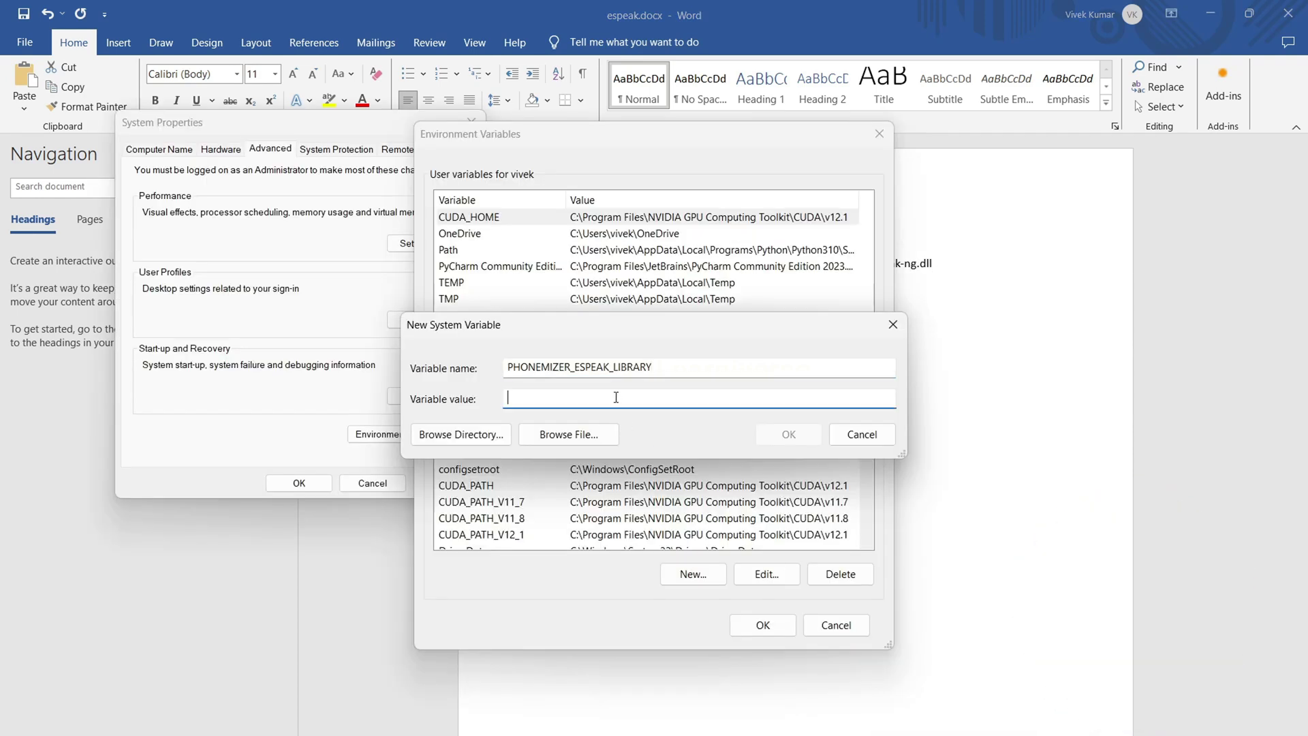
{"action": "key", "text": "ctrl+v"}
{"action": "left_click", "coordinate": [788, 434]}
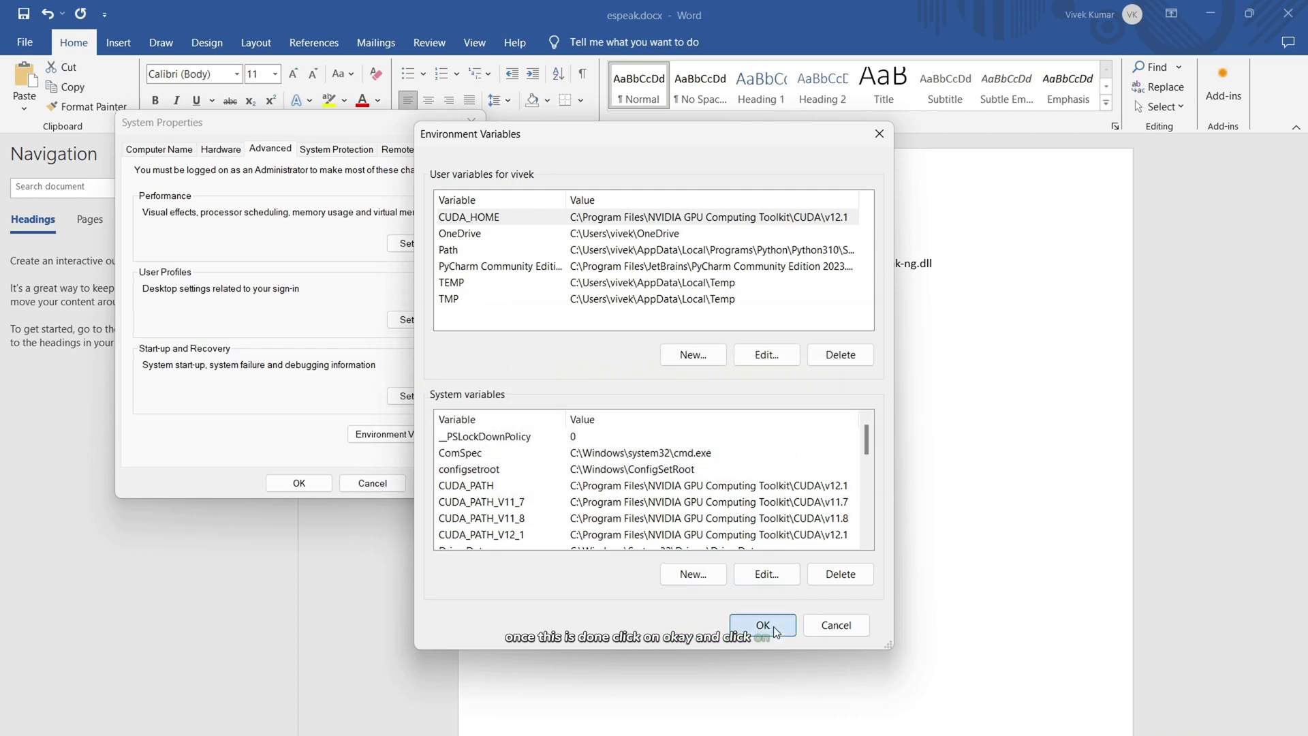
{"action": "left_click", "coordinate": [773, 625]}
{"action": "left_click", "coordinate": [295, 485]}
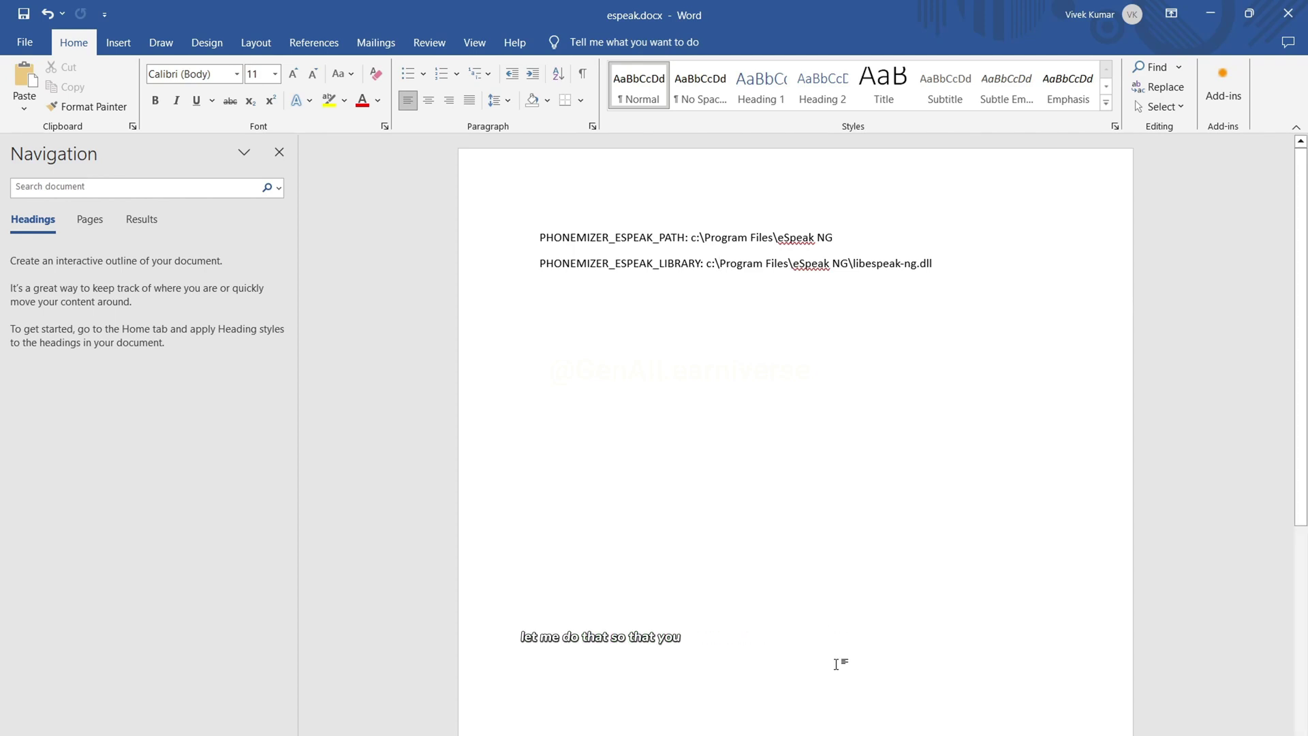
- Back in PyCharm, recheck the espeak error, hide the run panel, and rerun object-detector-with-audio.py
{"action": "mouse_move", "coordinate": [799, 735]}
{"action": "left_click", "coordinate": [799, 695]}
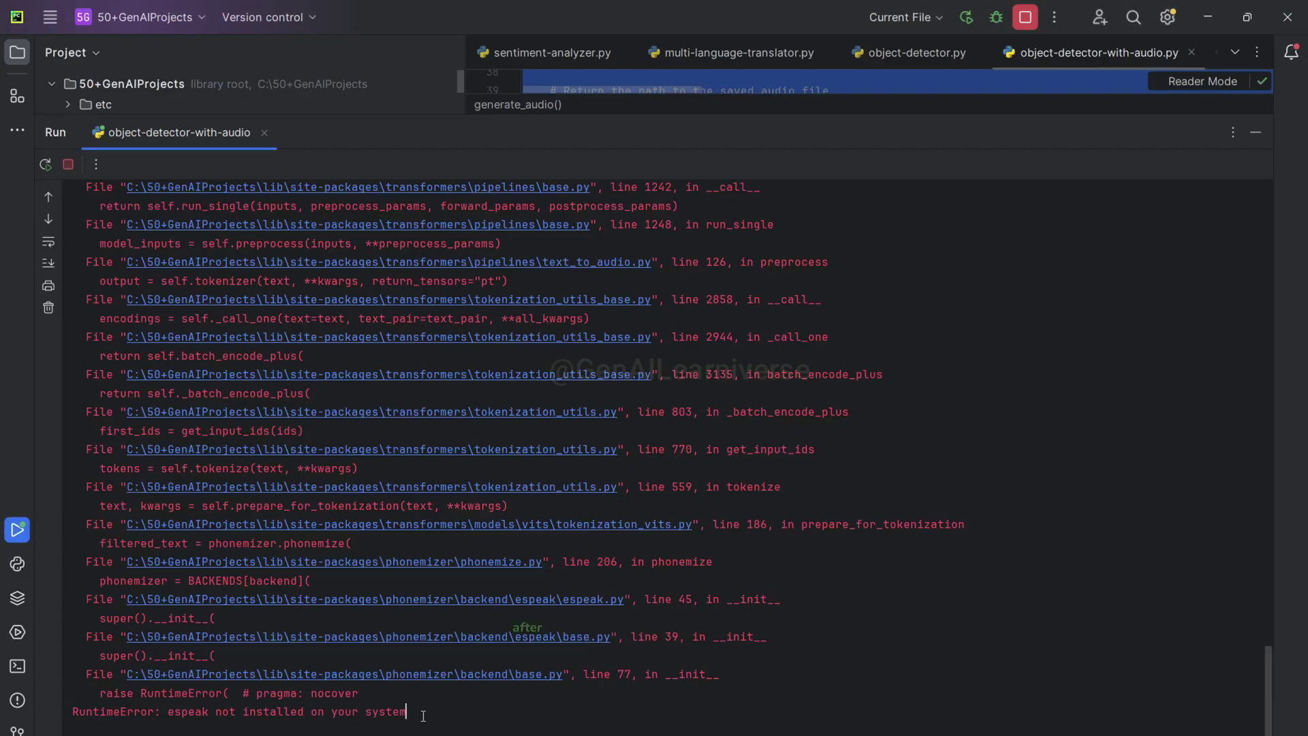
{"action": "left_click_drag", "start_coordinate": [412, 711], "coordinate": [77, 708]}
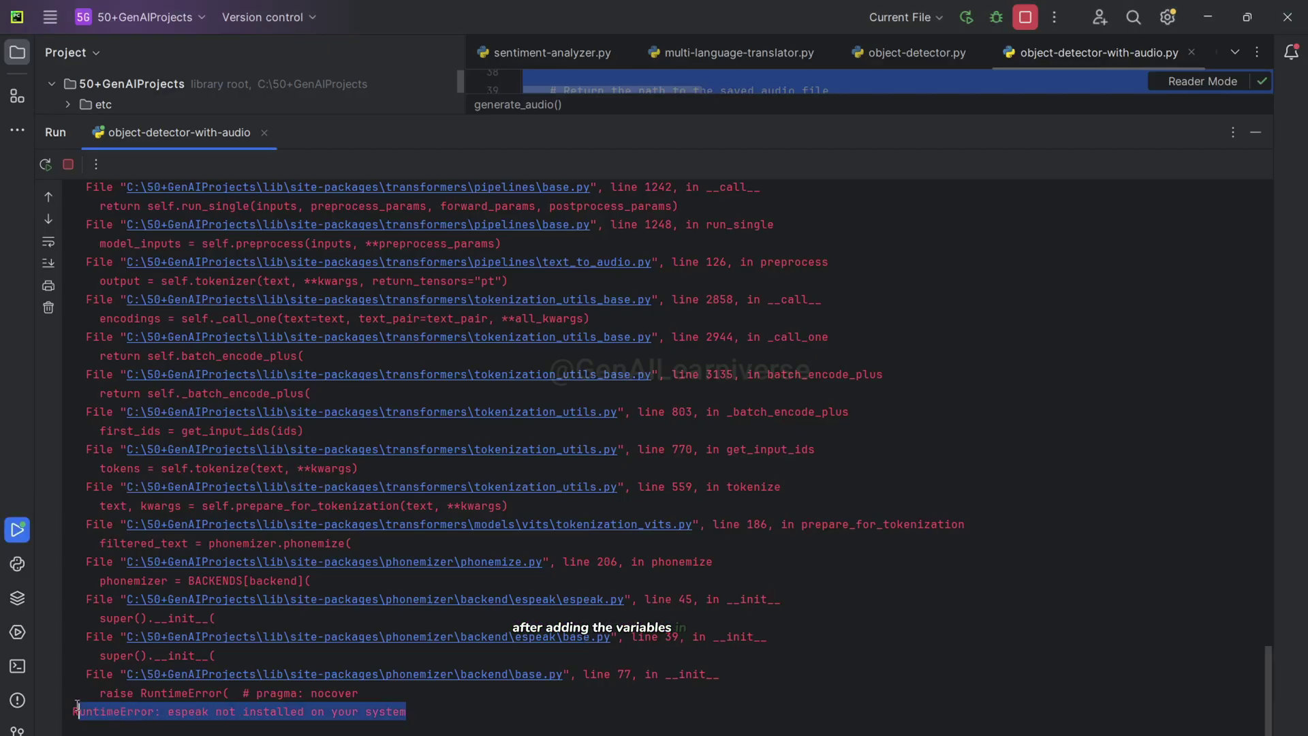
{"action": "left_click", "coordinate": [448, 716]}
{"action": "key", "text": "shift+Escape"}
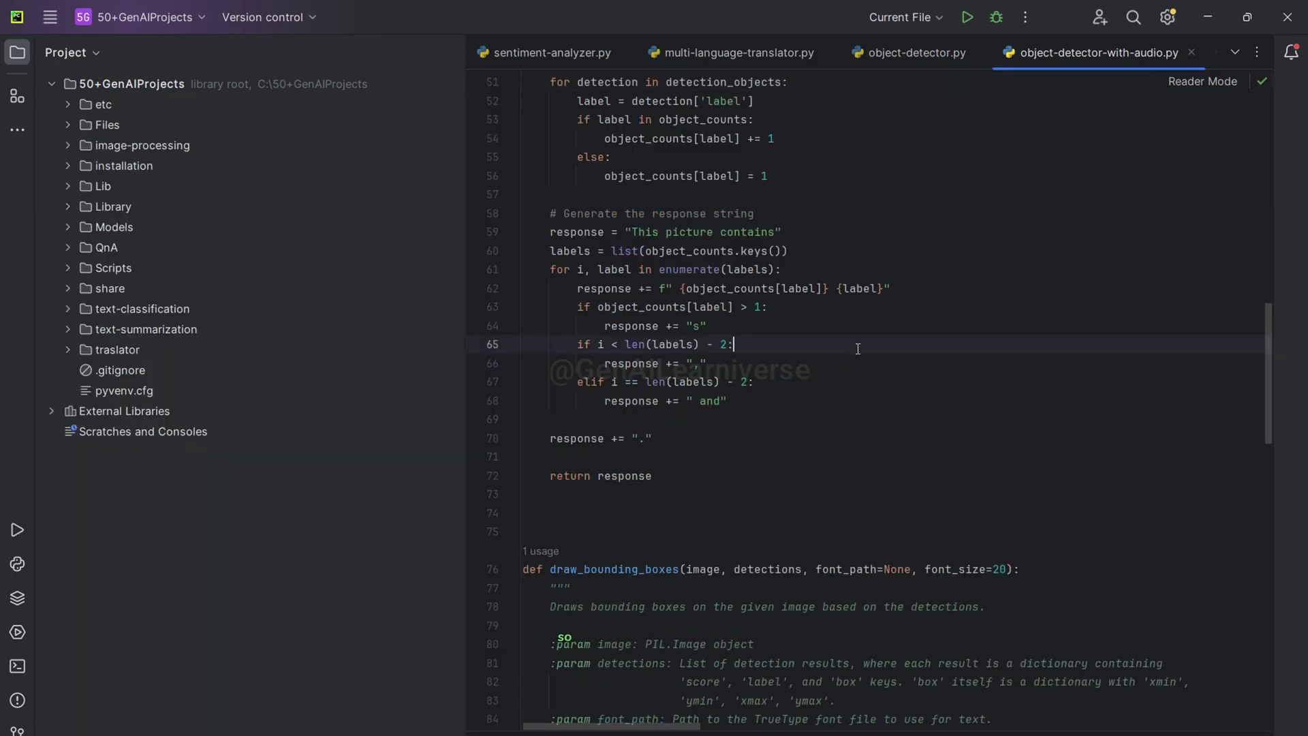
{"action": "left_click", "coordinate": [966, 21]}
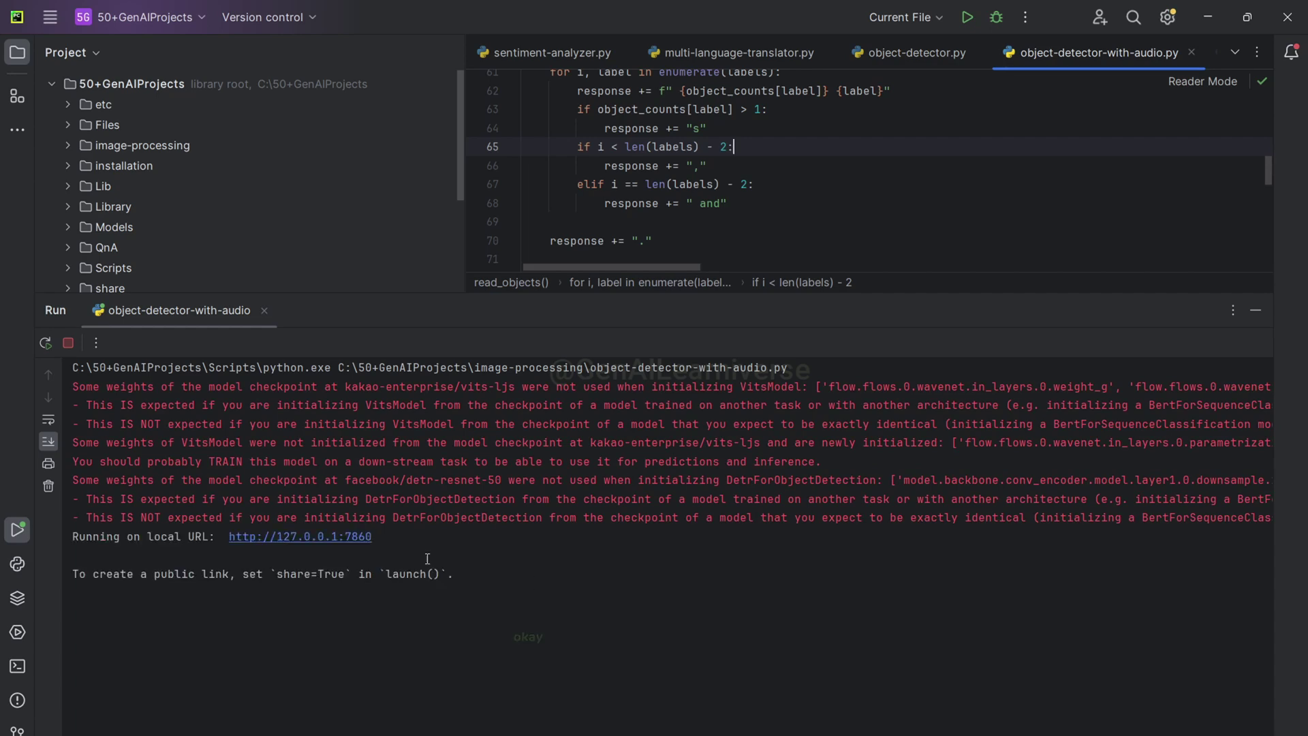
- Open the app at 127.0.0.1:7860, submit 1.png for detection, and play the generated audio
{"action": "left_click", "coordinate": [331, 537]}
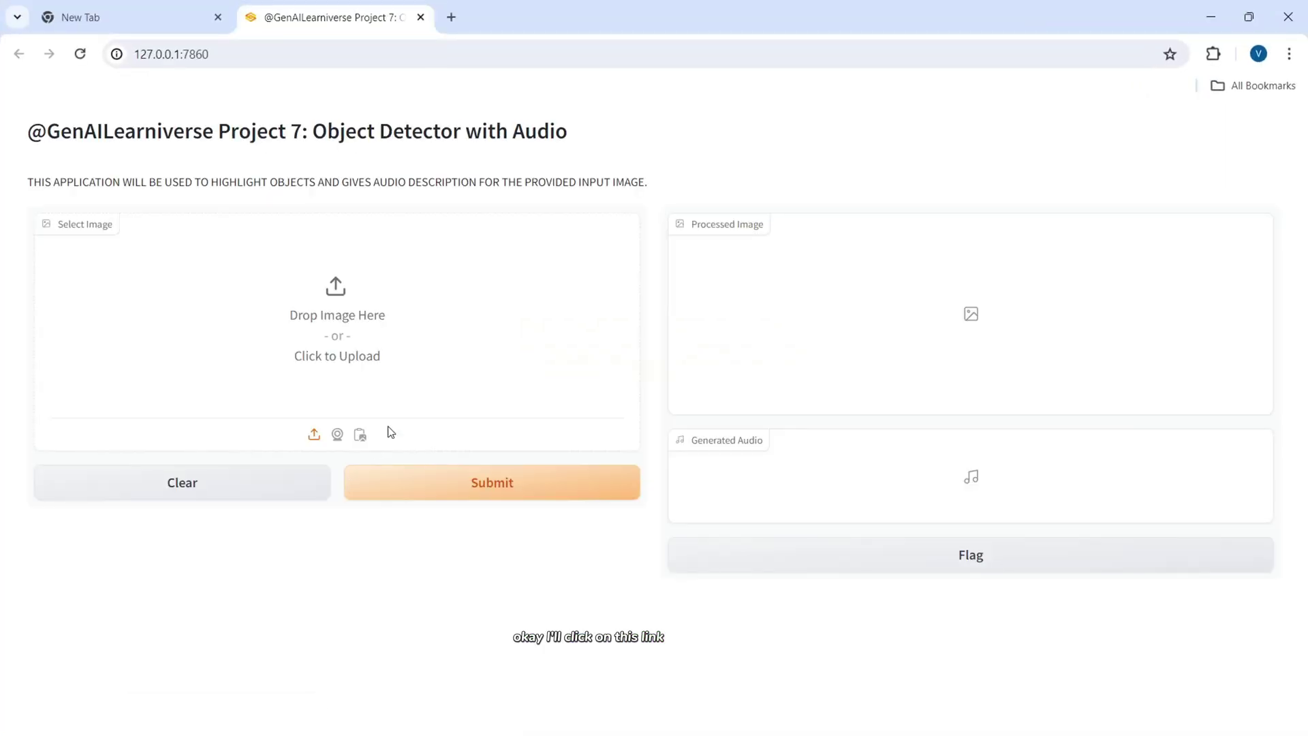
{"action": "left_click", "coordinate": [379, 335]}
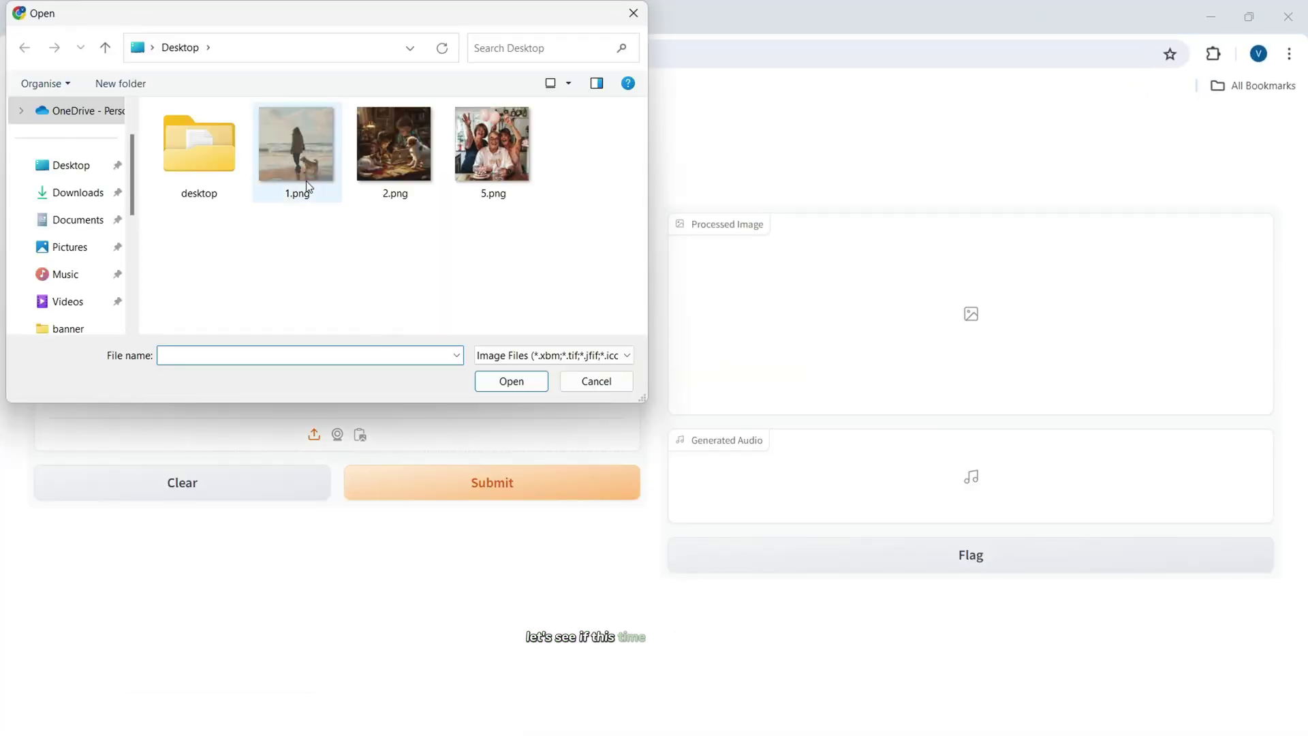
{"action": "double_click", "coordinate": [307, 182]}
{"action": "left_click", "coordinate": [504, 304]}
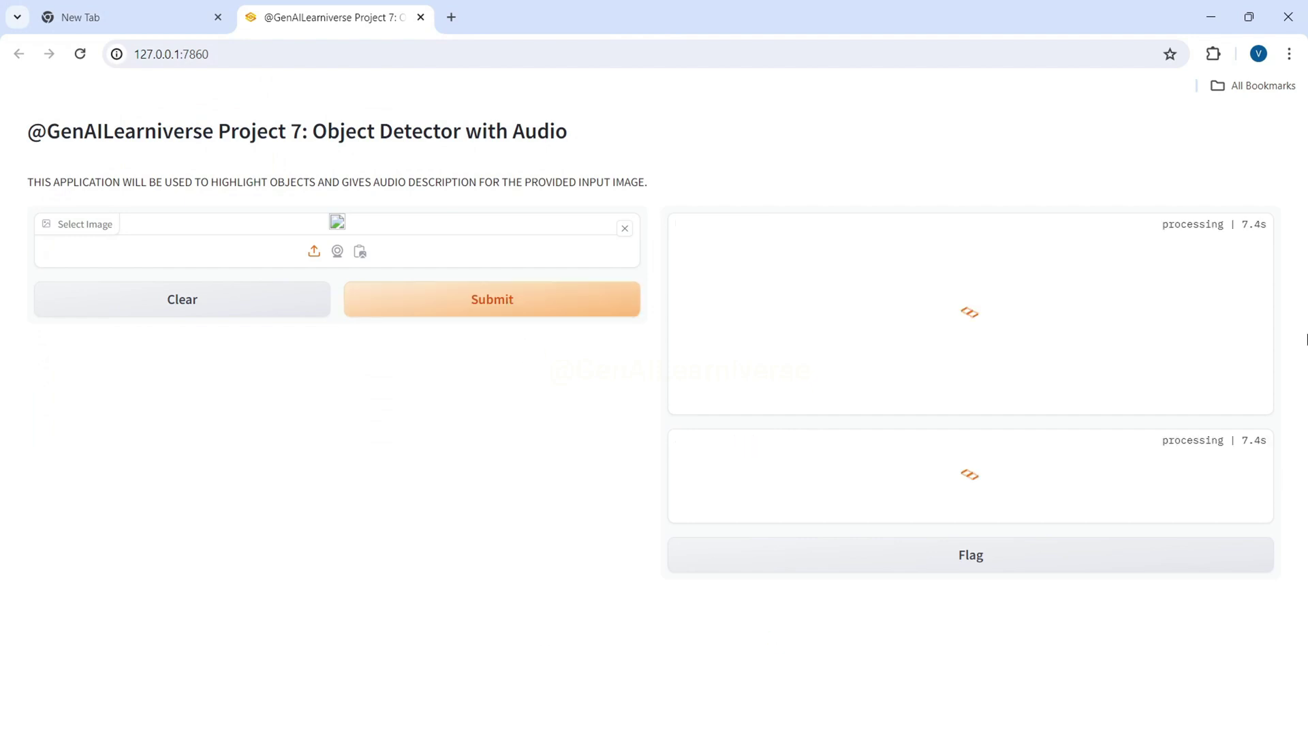
{"action": "scroll", "coordinate": [1116, 626], "scroll_direction": "down", "scroll_amount": 5}
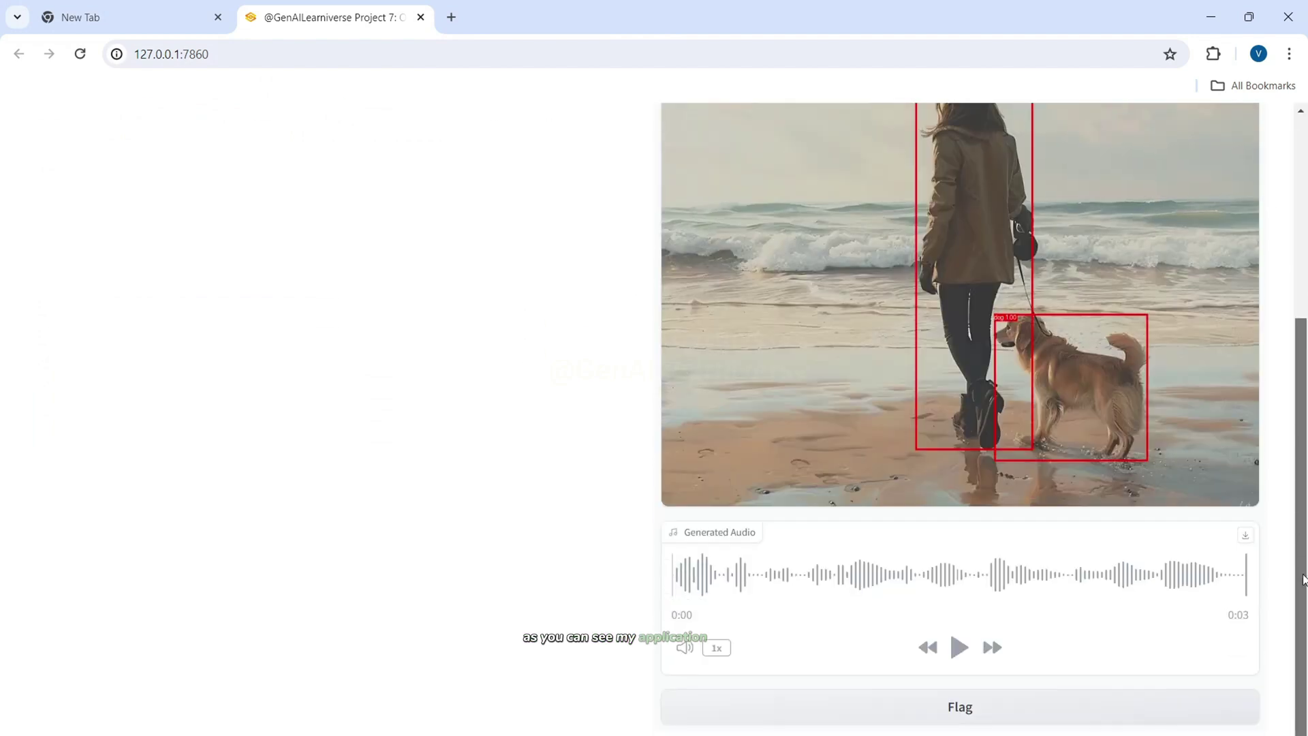
{"action": "left_click", "coordinate": [959, 648]}
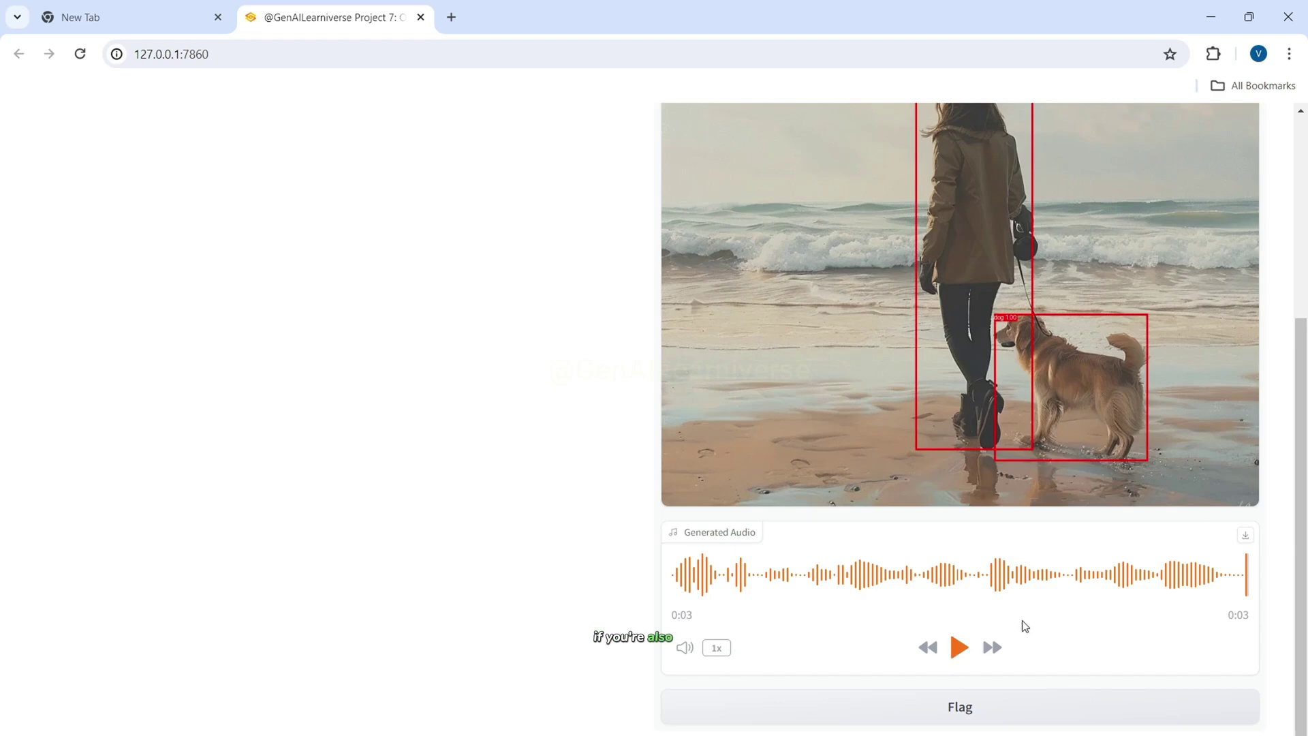
{"action": "mouse_move", "coordinate": [1303, 584]}
{"action": "left_mouse_down"}
{"action": "mouse_move", "coordinate": [1303, 503]}
{"action": "mouse_move", "coordinate": [1306, 585]}
{"action": "left_mouse_up"}
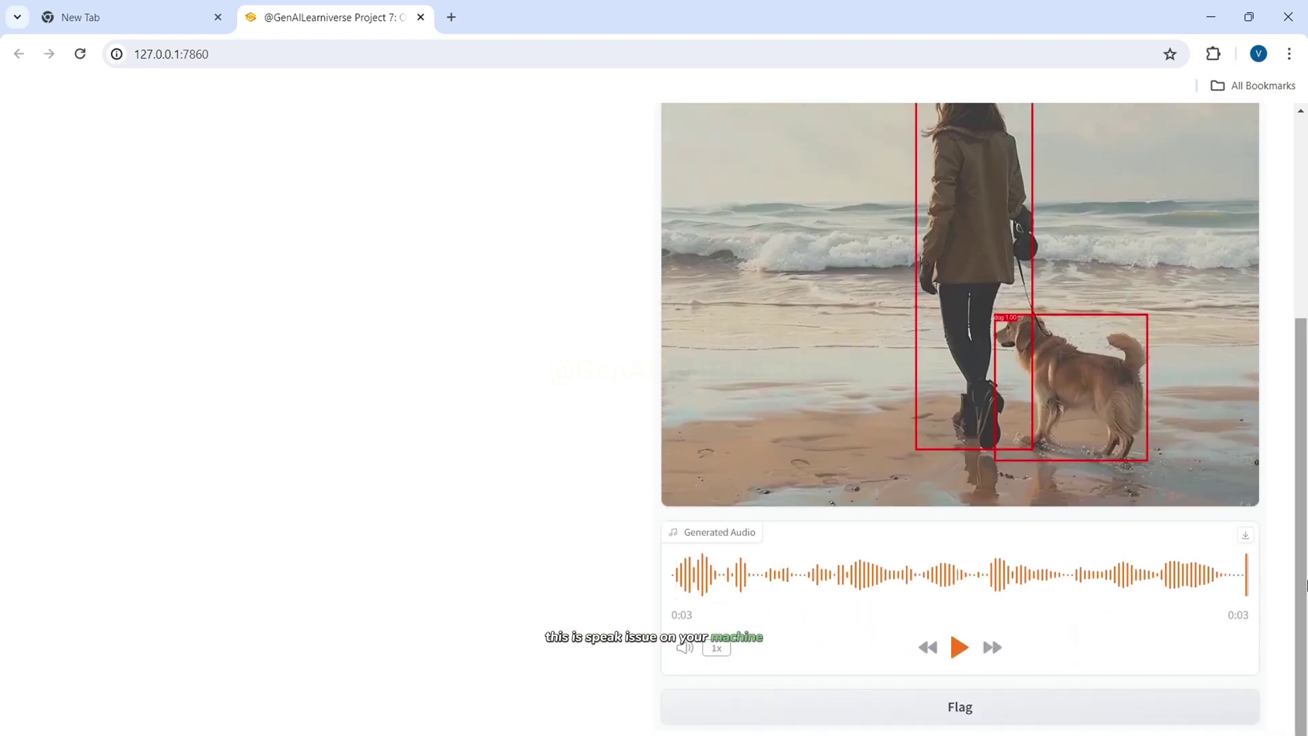
- Go to huggingface.co/spaces and open the Object Detector With Audio Space from your profile
{"action": "left_click", "coordinate": [454, 17]}
{"action": "type", "text": "hu"}
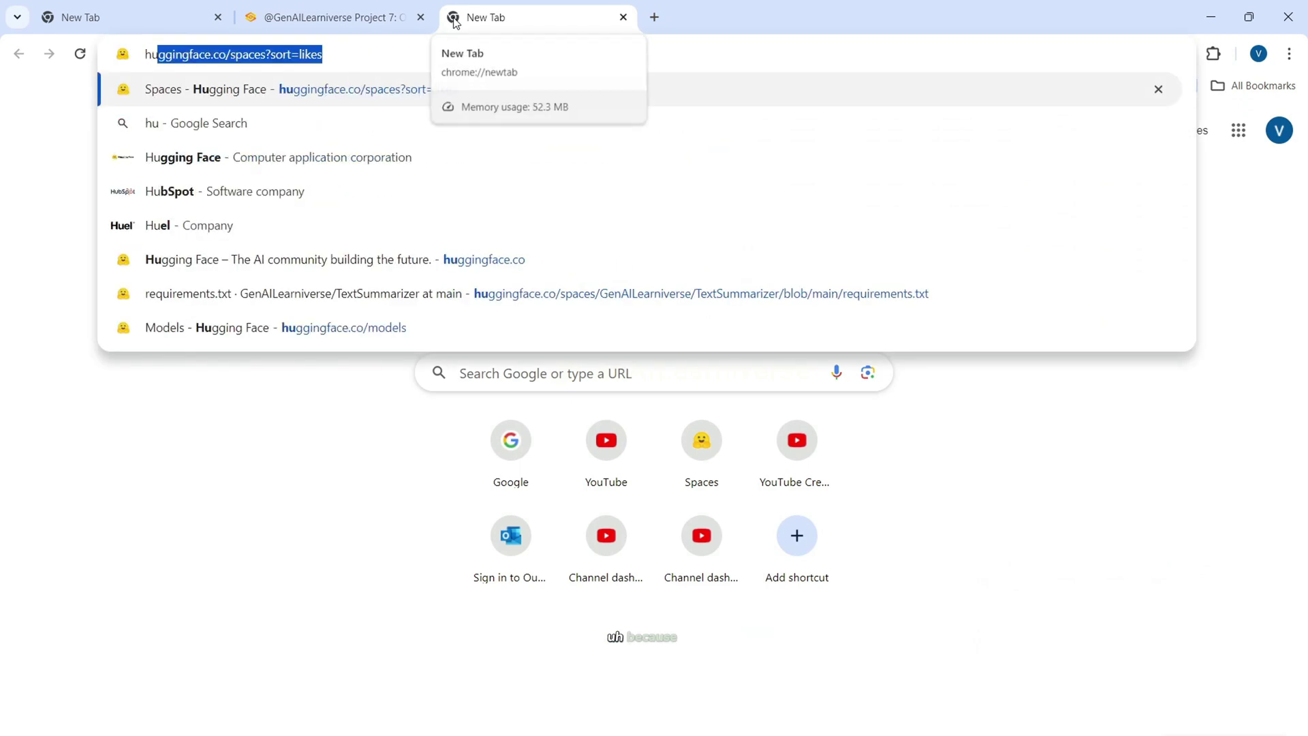
{"action": "key", "text": "Return"}
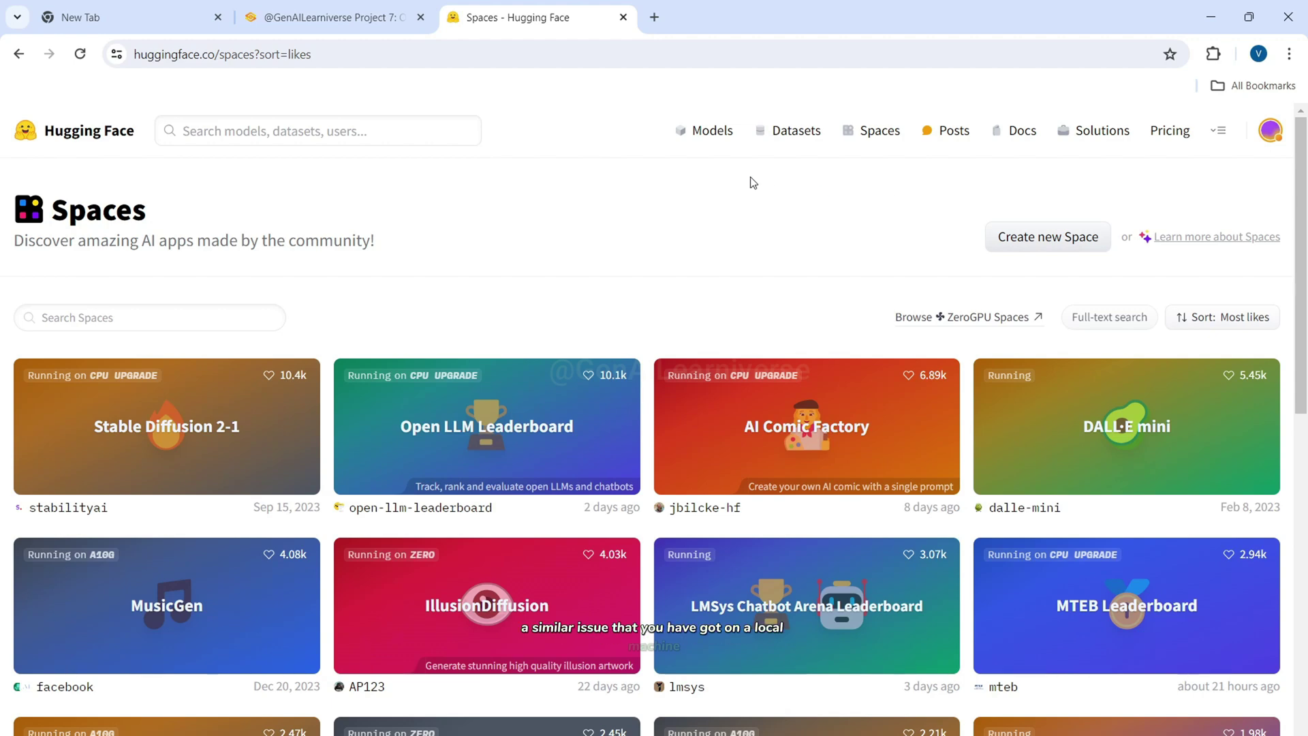
{"action": "left_click", "coordinate": [1271, 144]}
{"action": "left_click", "coordinate": [1174, 180]}
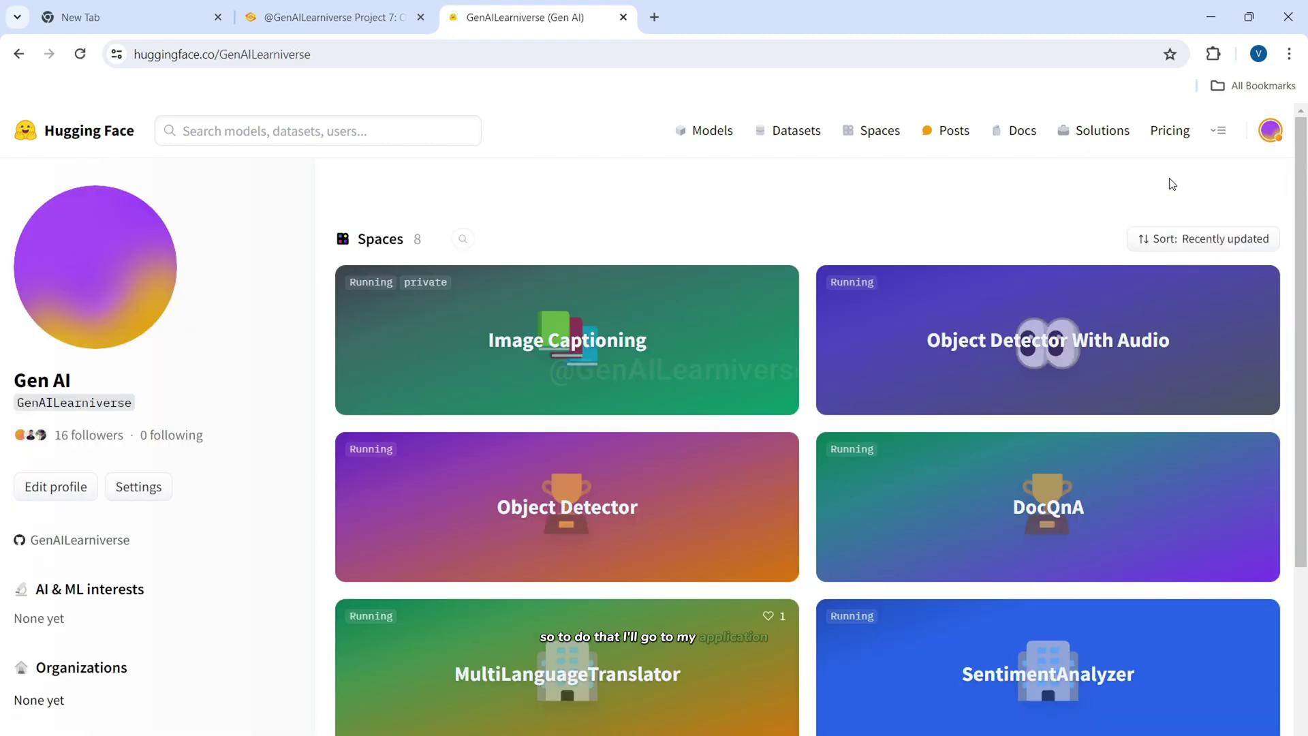
{"action": "left_click", "coordinate": [994, 346]}
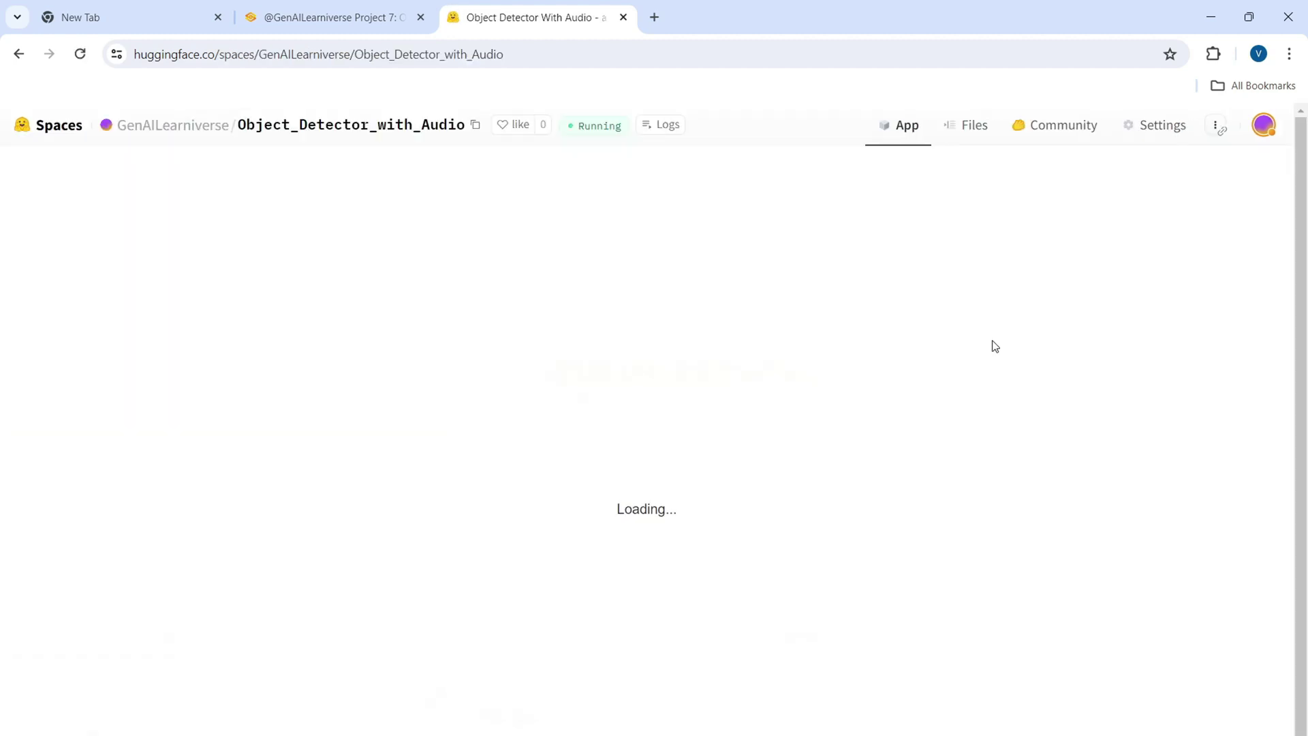
- Browse the Space's Files, glance at Create a new file, and verify packages.txt reads espeak
{"action": "left_click", "coordinate": [976, 126]}
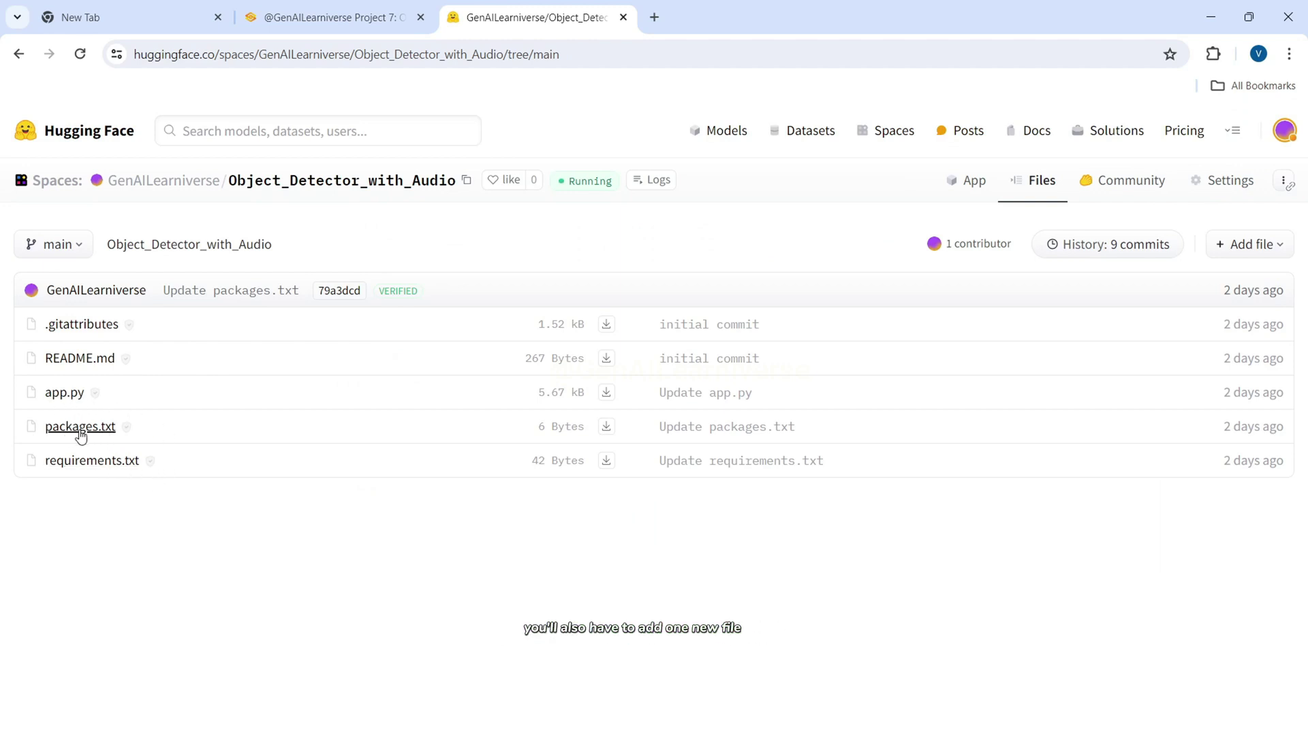
{"action": "left_click", "coordinate": [1262, 255]}
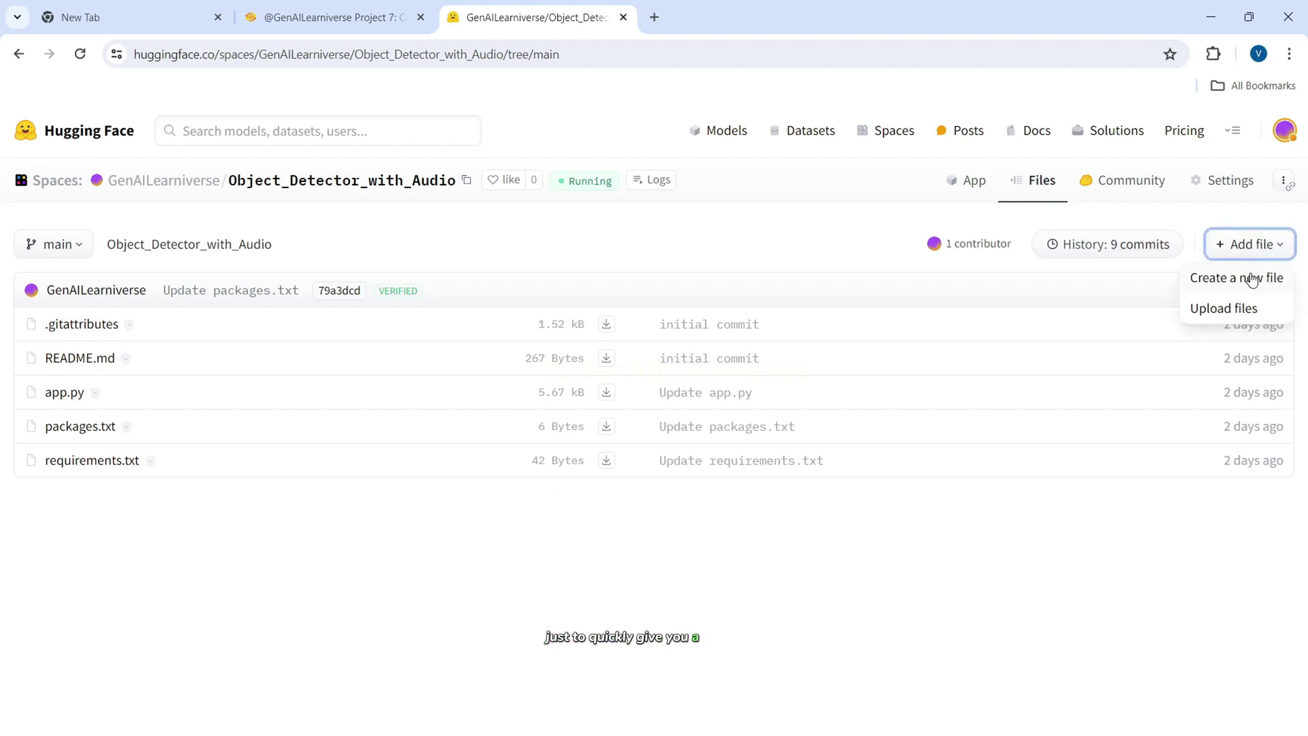
{"action": "left_click", "coordinate": [1252, 279]}
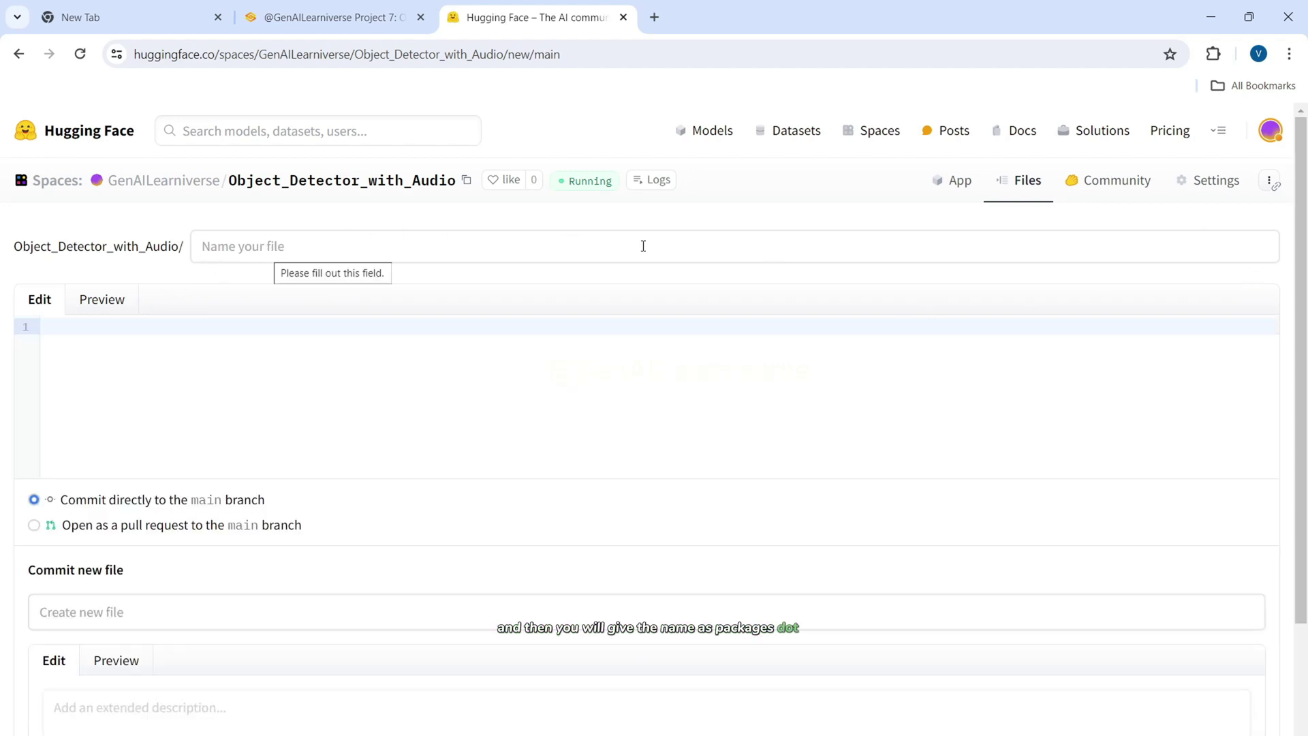
{"action": "left_click", "coordinate": [1029, 184]}
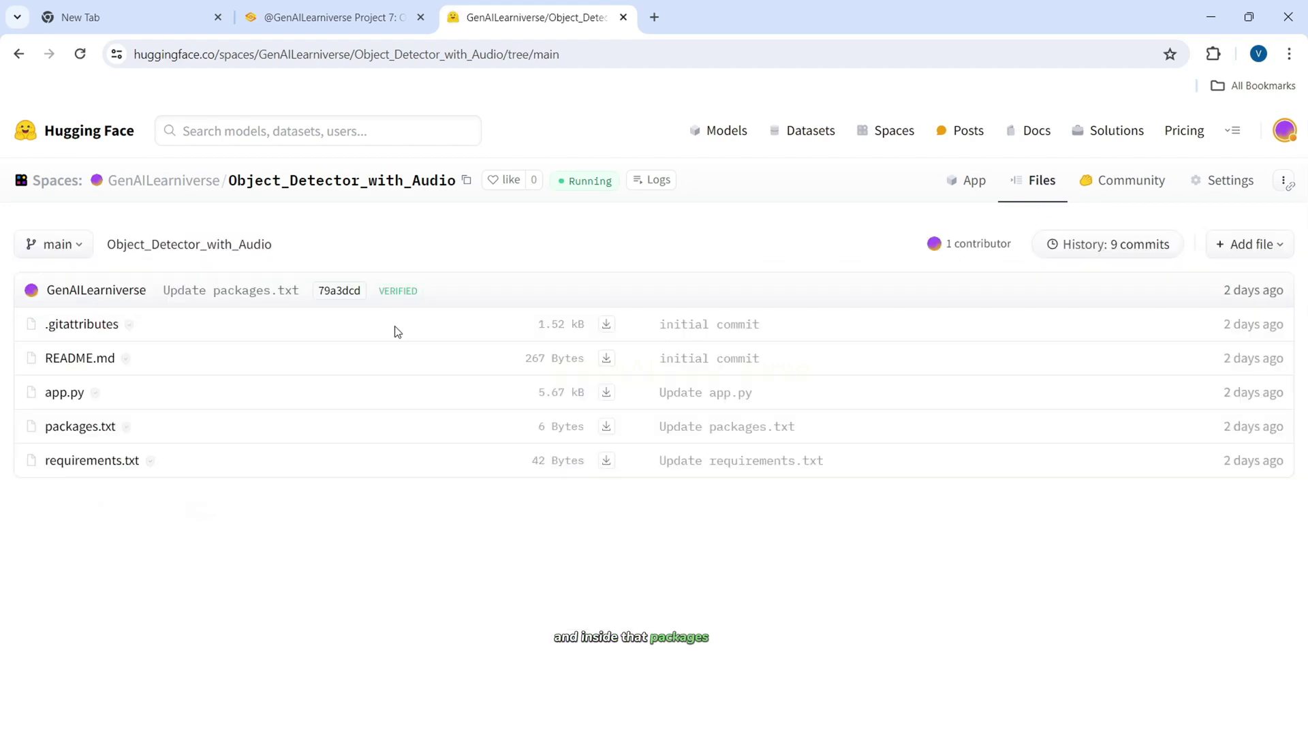
{"action": "left_click", "coordinate": [76, 428]}
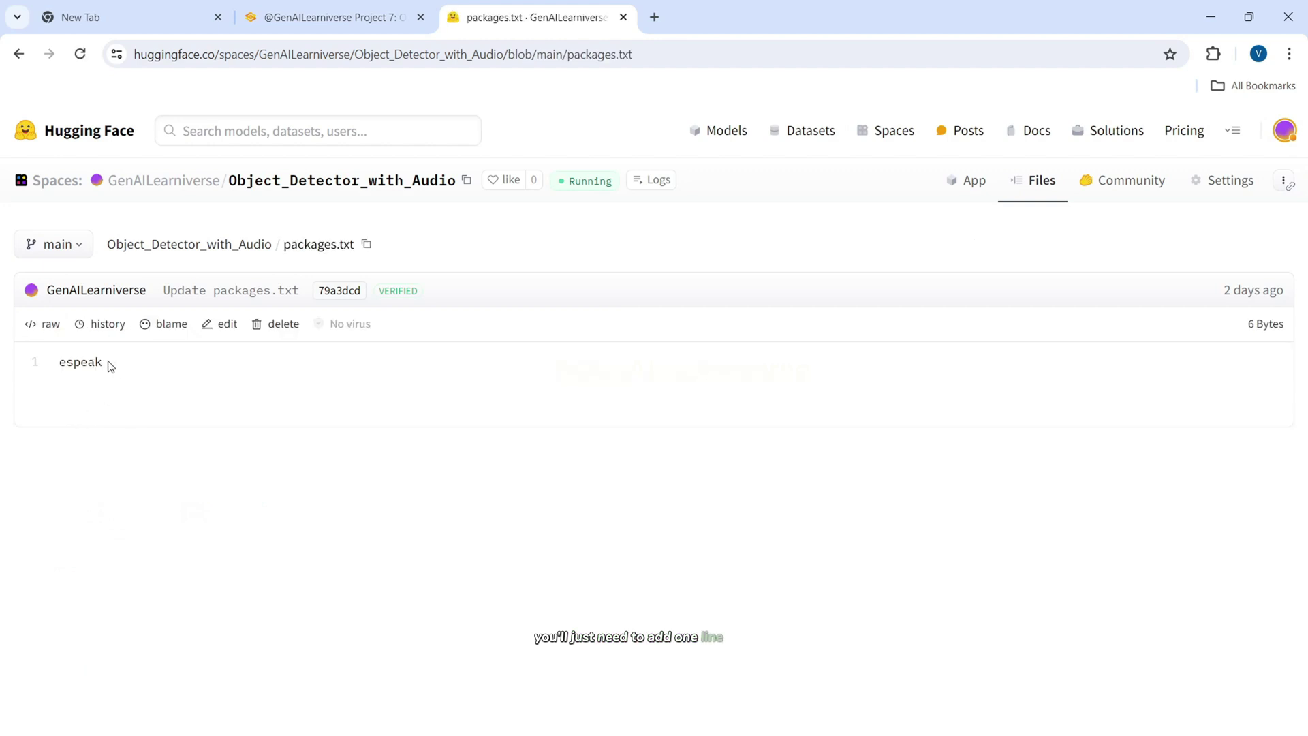
{"action": "left_click_drag", "start_coordinate": [109, 366], "coordinate": [53, 365]}
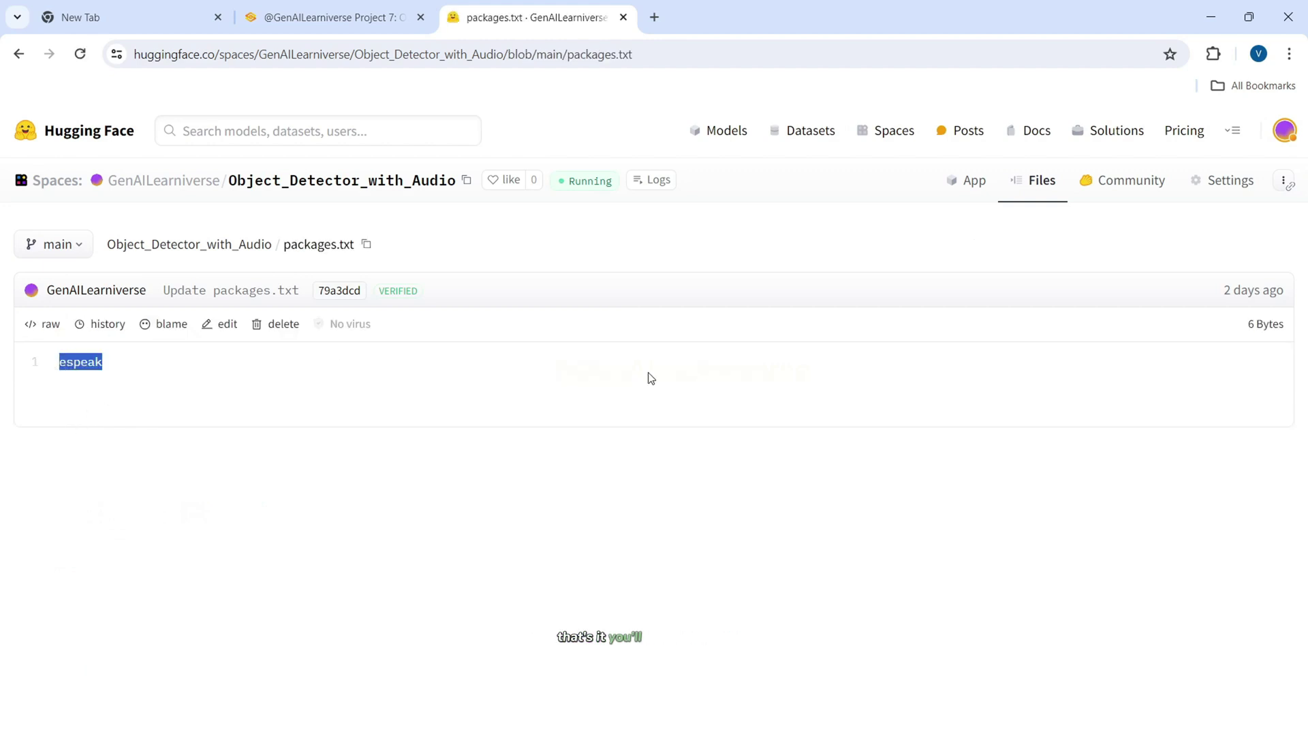
{"action": "left_click", "coordinate": [1036, 186]}
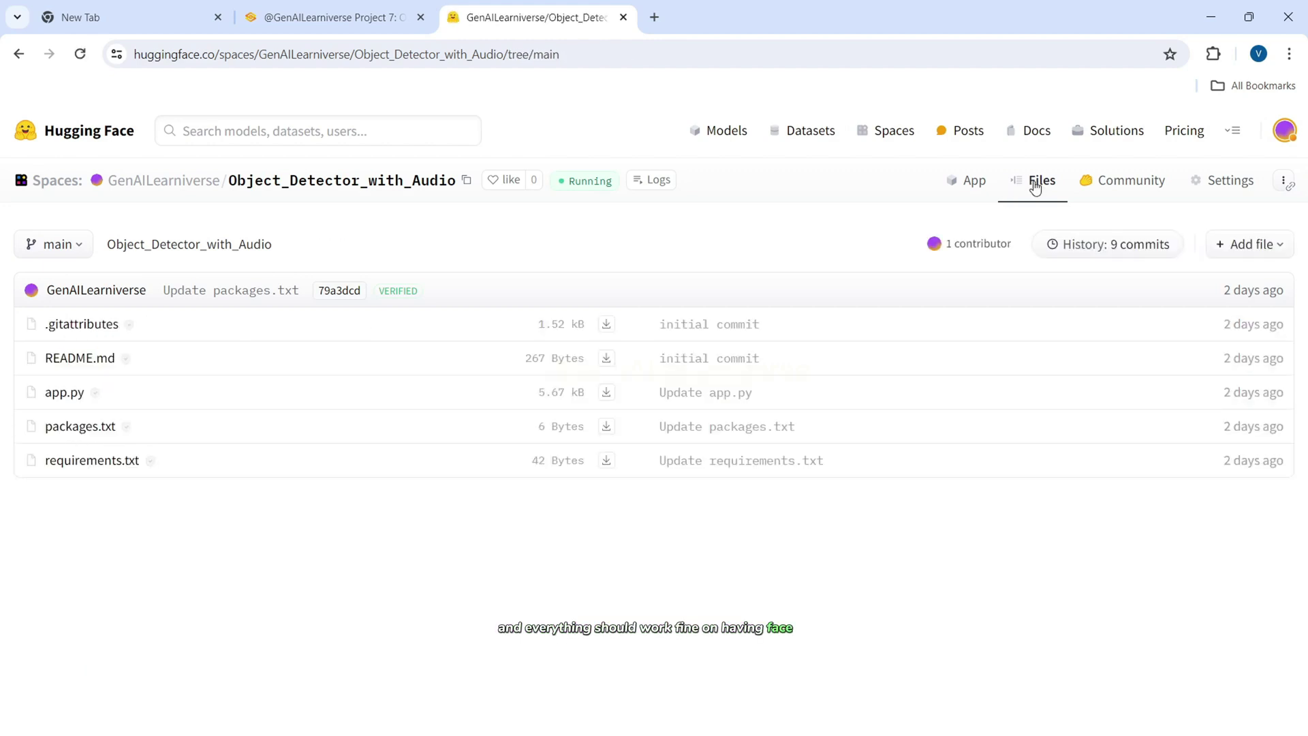